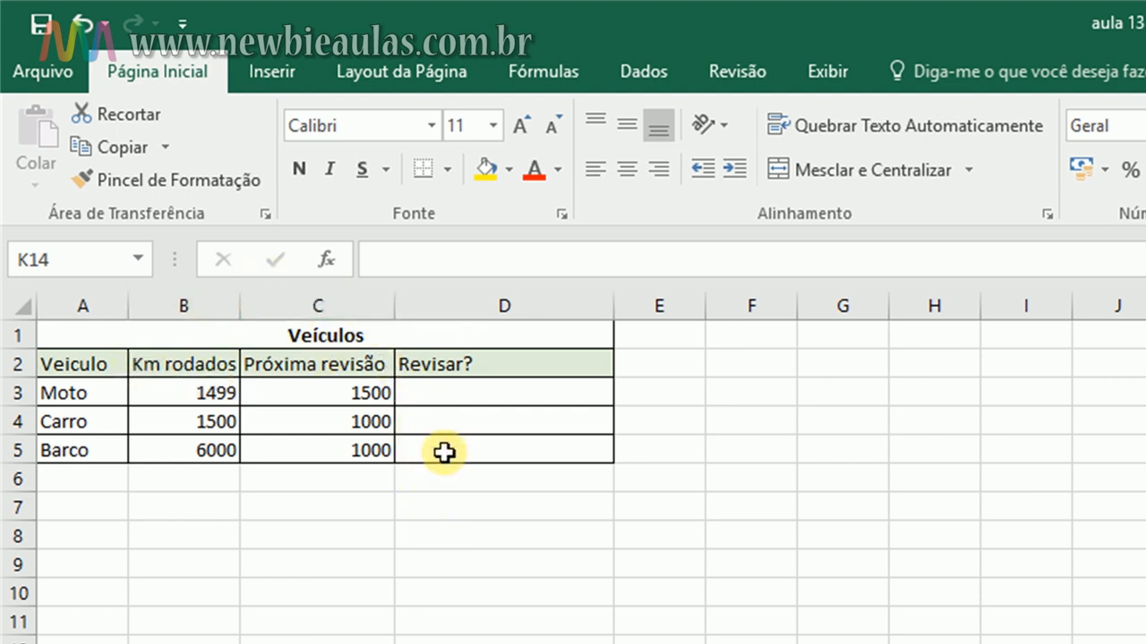
- Begin an SE formula in cell D3 with the logical test b3>c3
double_click(472, 392)
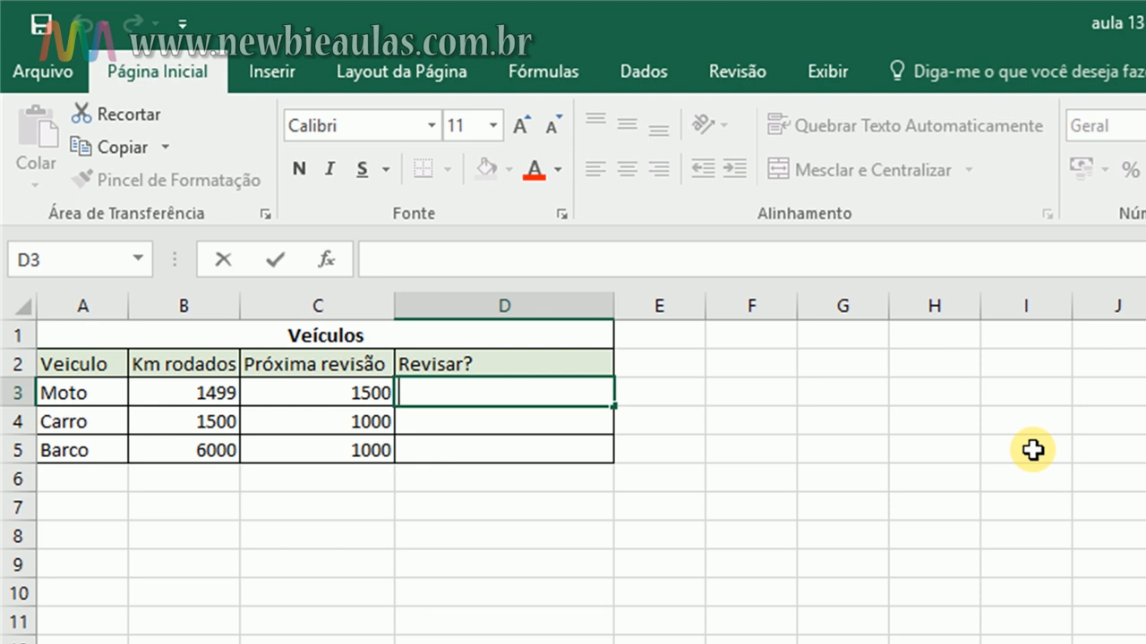
type("=")
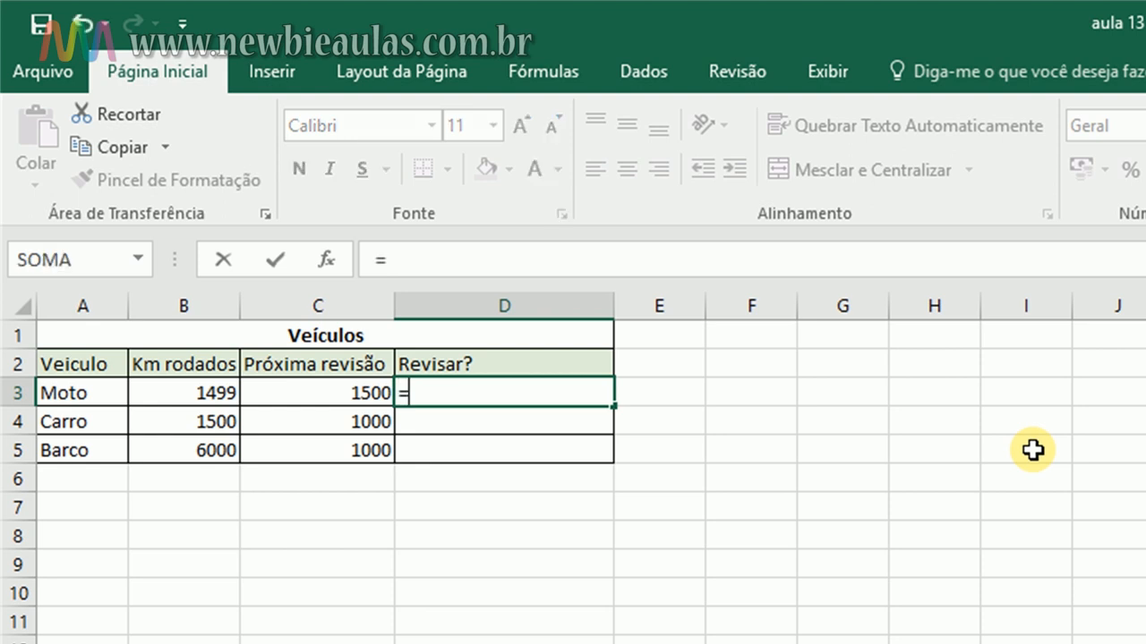
type("se")
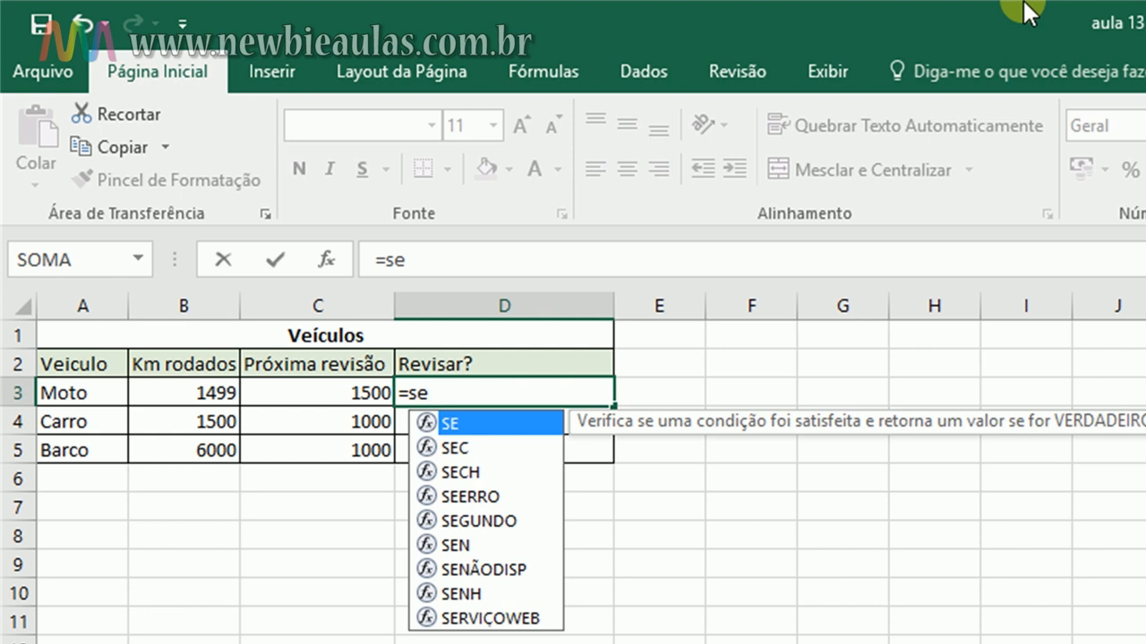
type("(")
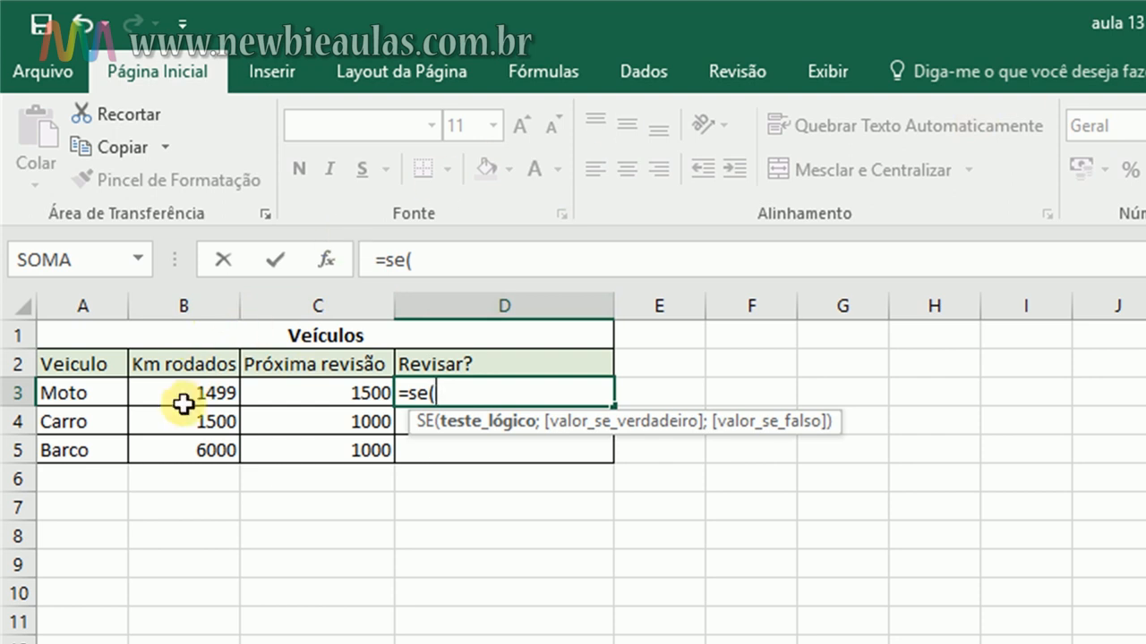
type("b")
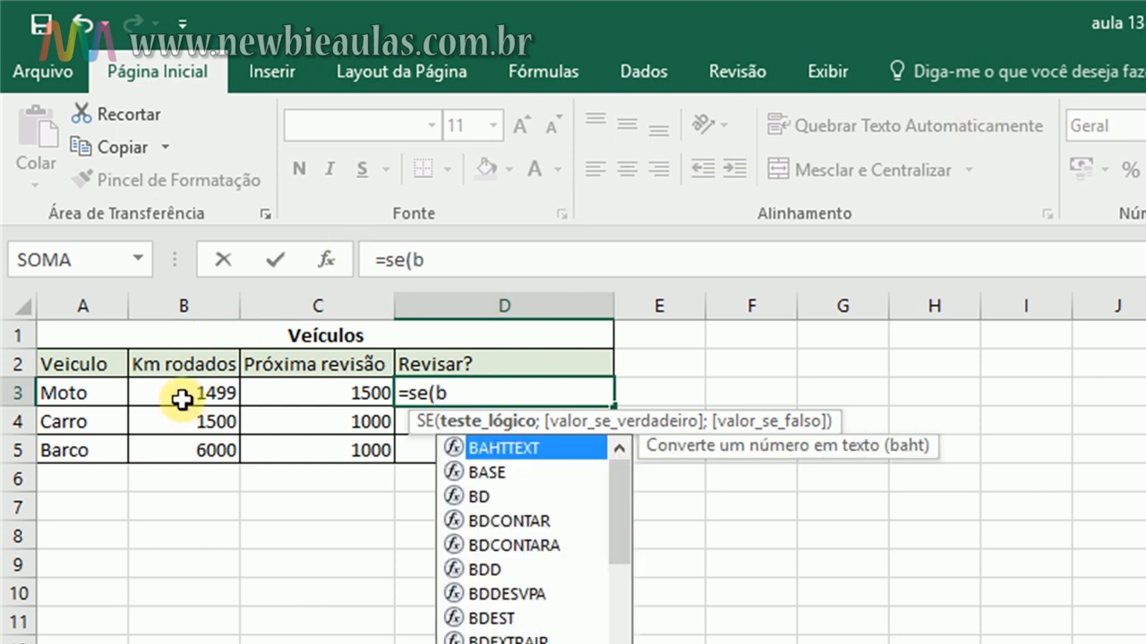
type("3")
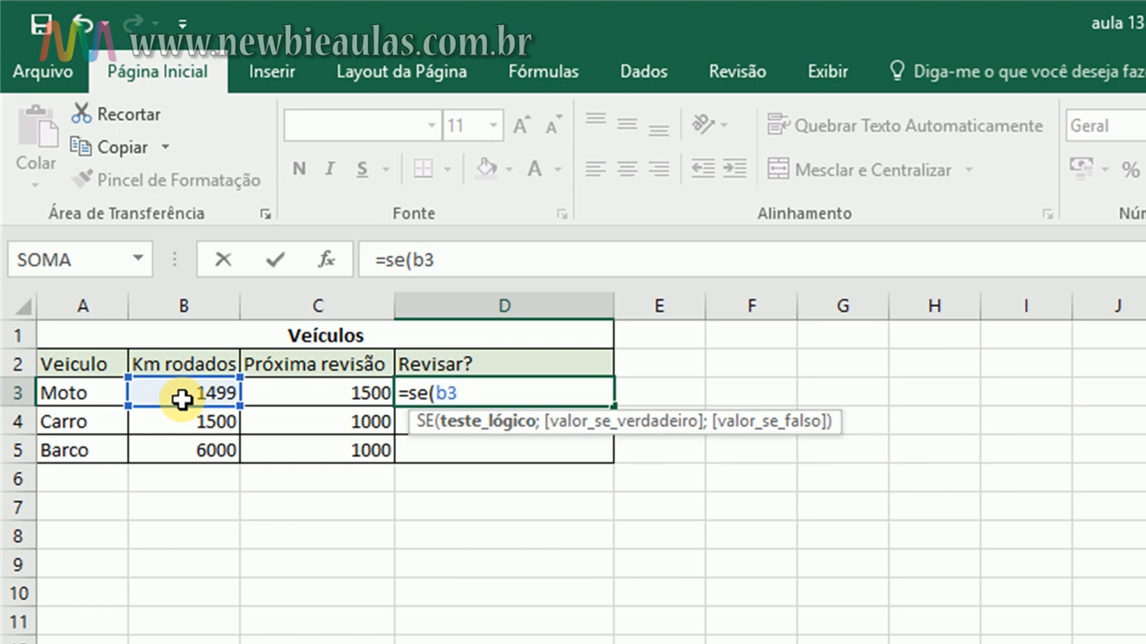
type(">")
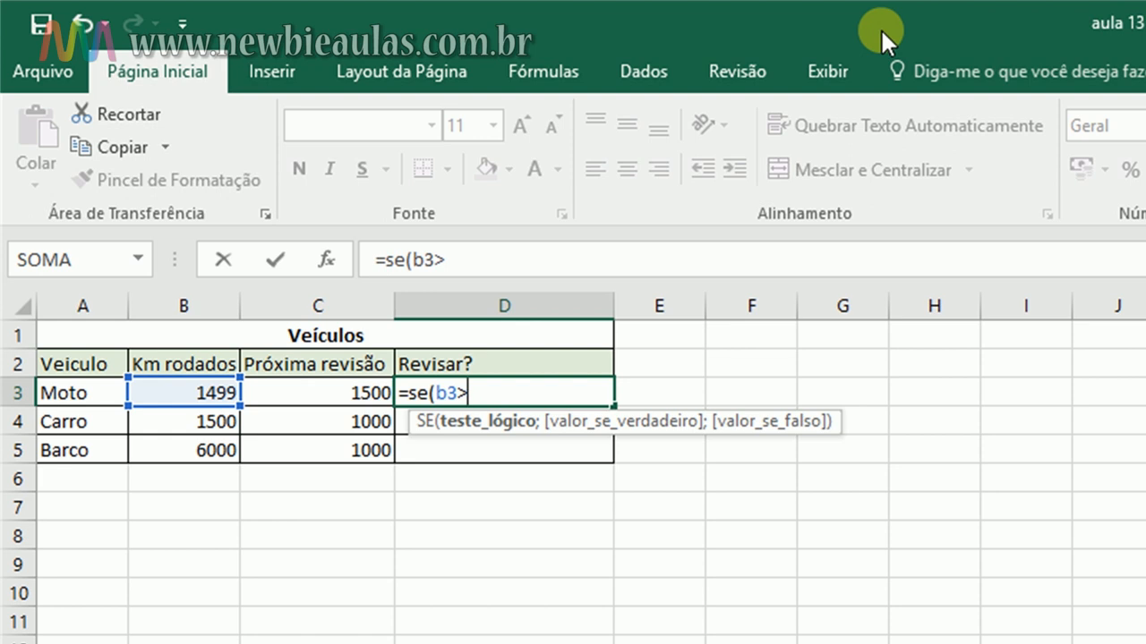
type("c3")
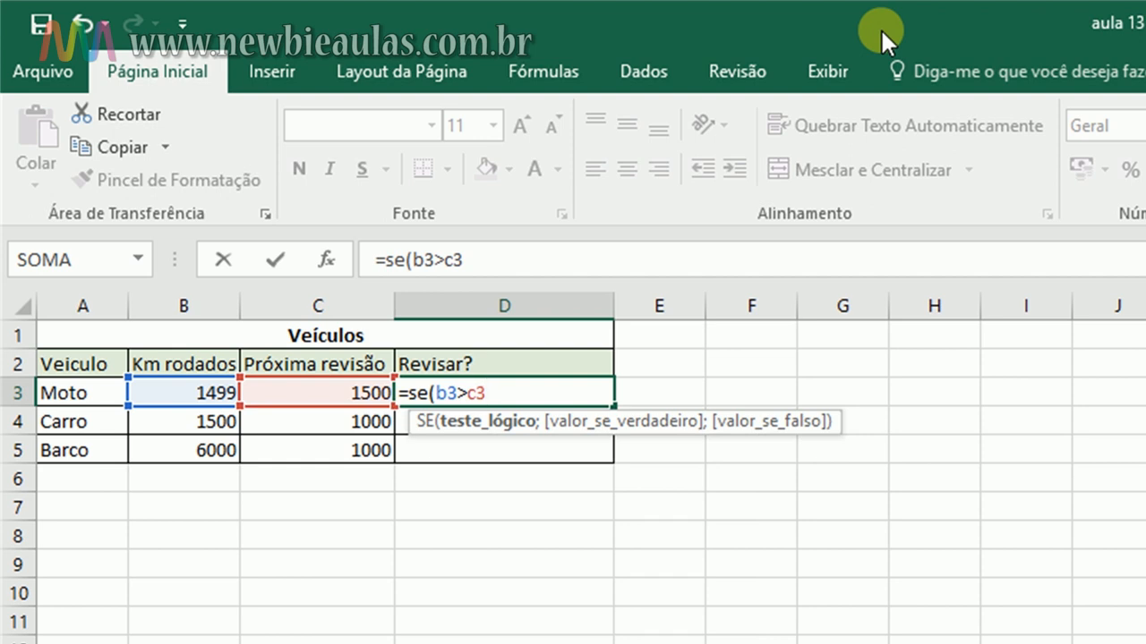
key("Return")
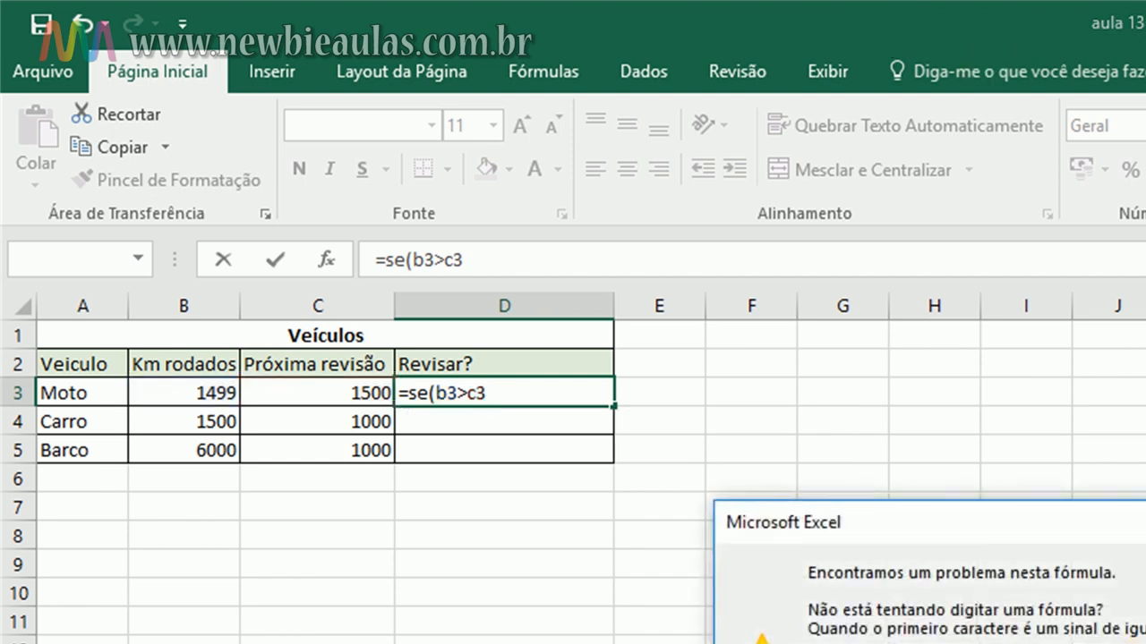
key("Return")
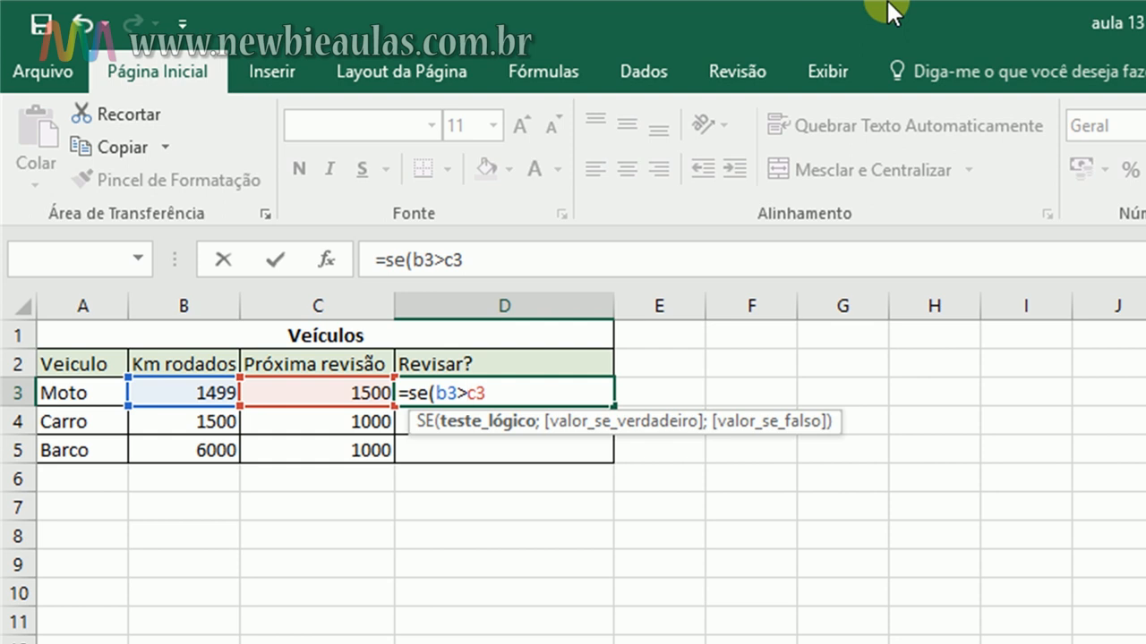
- Change the comparison operator in D3's logical test to >=
type("=")
key("Right")
key("Right")
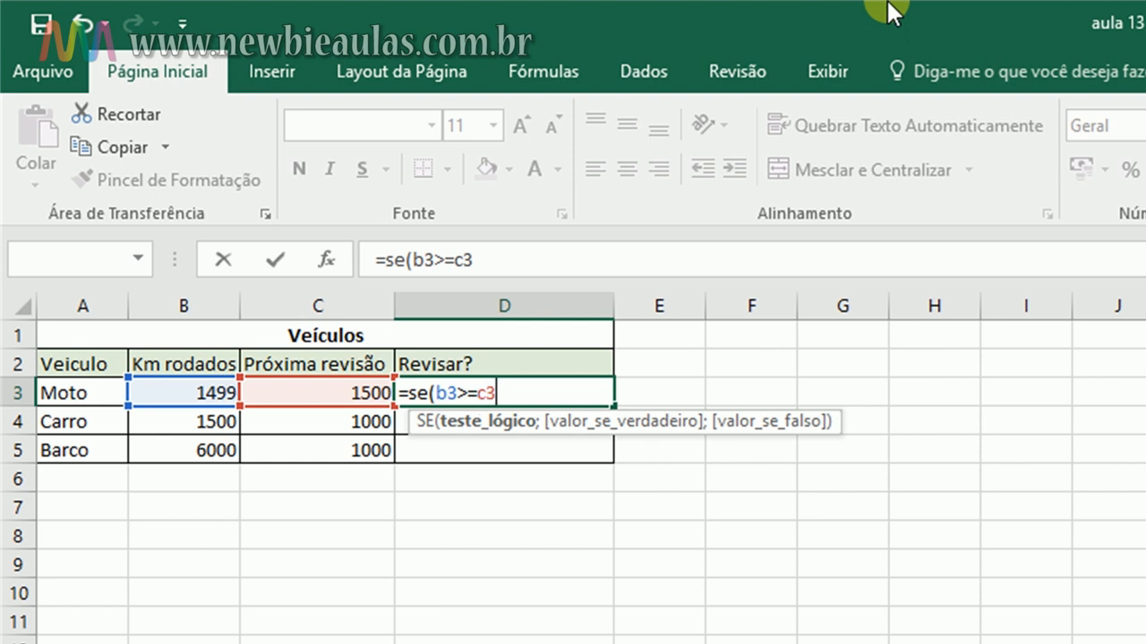
- Complete the D3 formula so it returns "Revisar" when the test is true and "Em dia" when false
type(";")
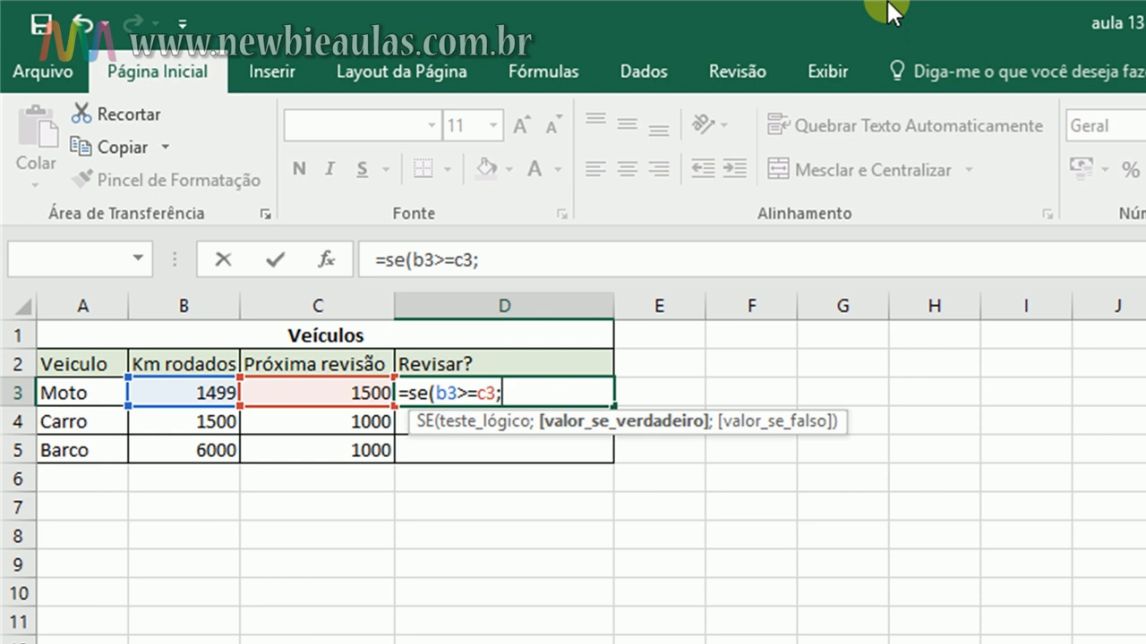
type("\"Revisar")
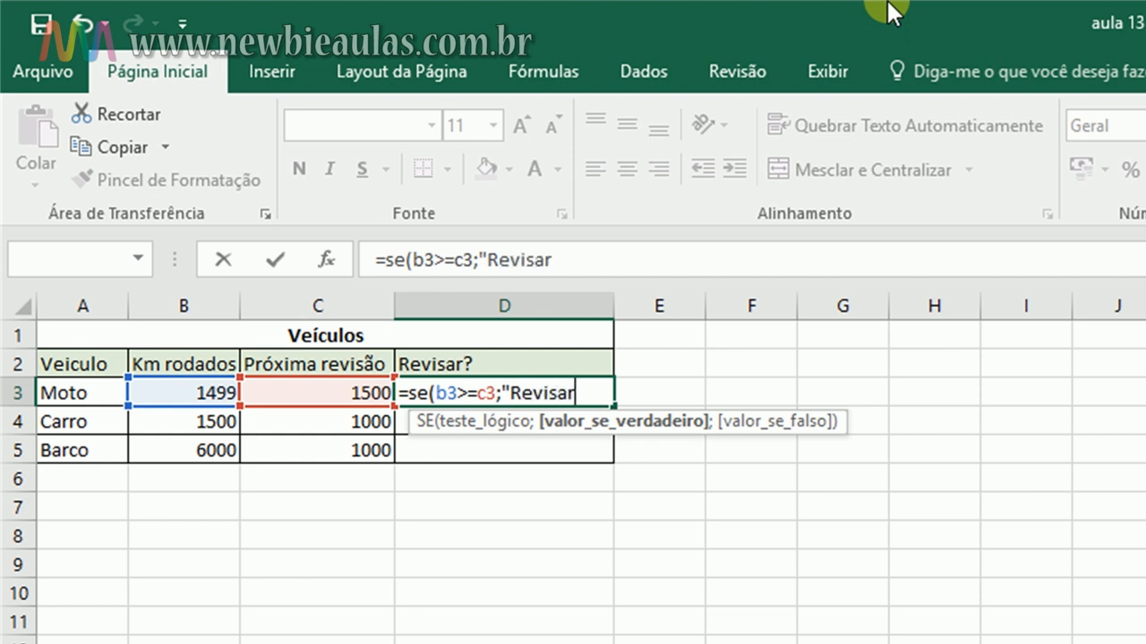
type("\";")
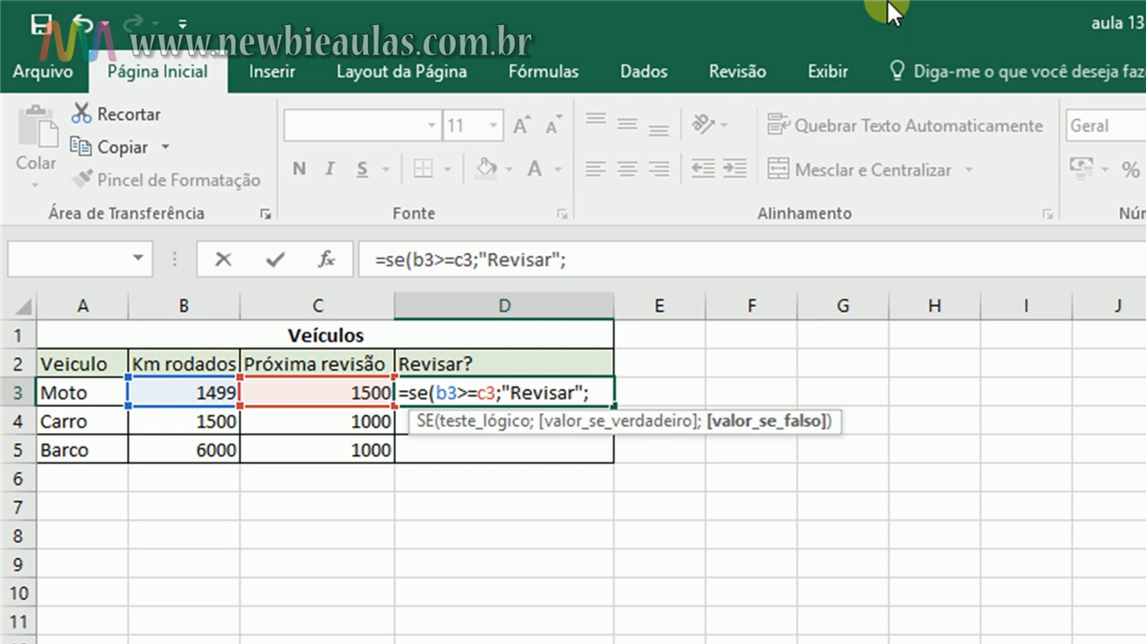
type("\"Emdi")
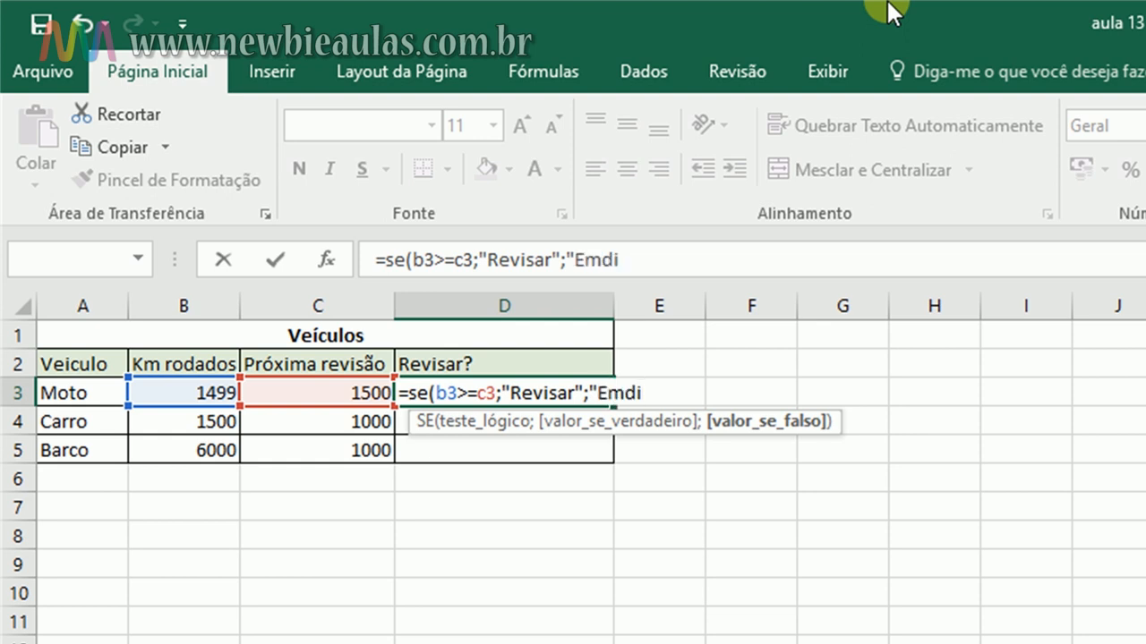
key("BackSpace")
key("BackSpace")
type("dia")
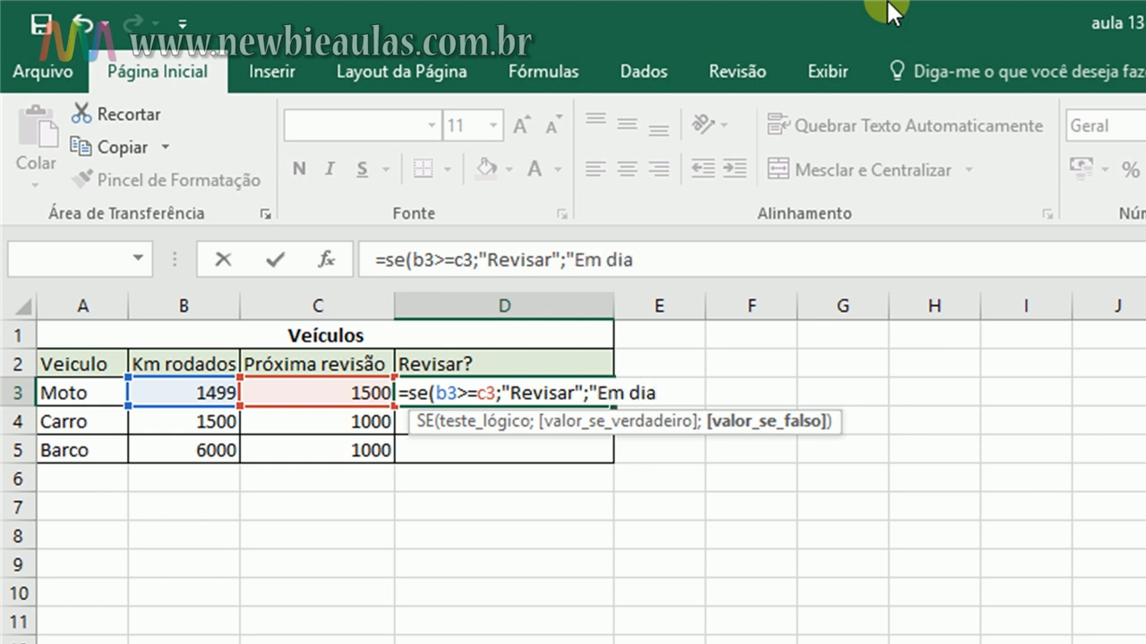
type("\")")
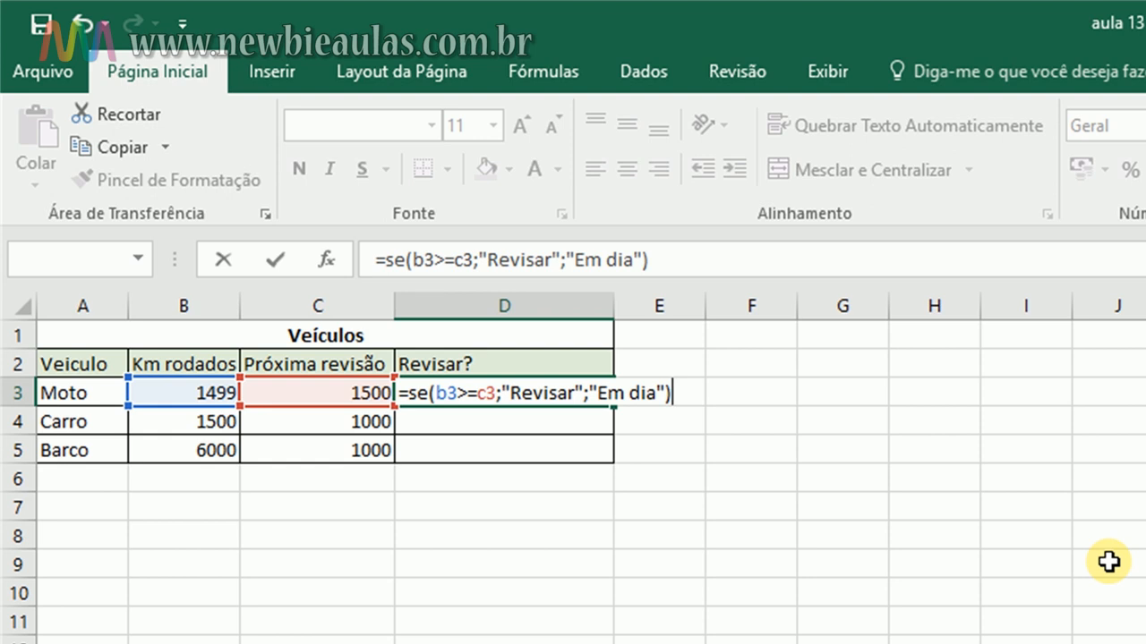
key("Return")
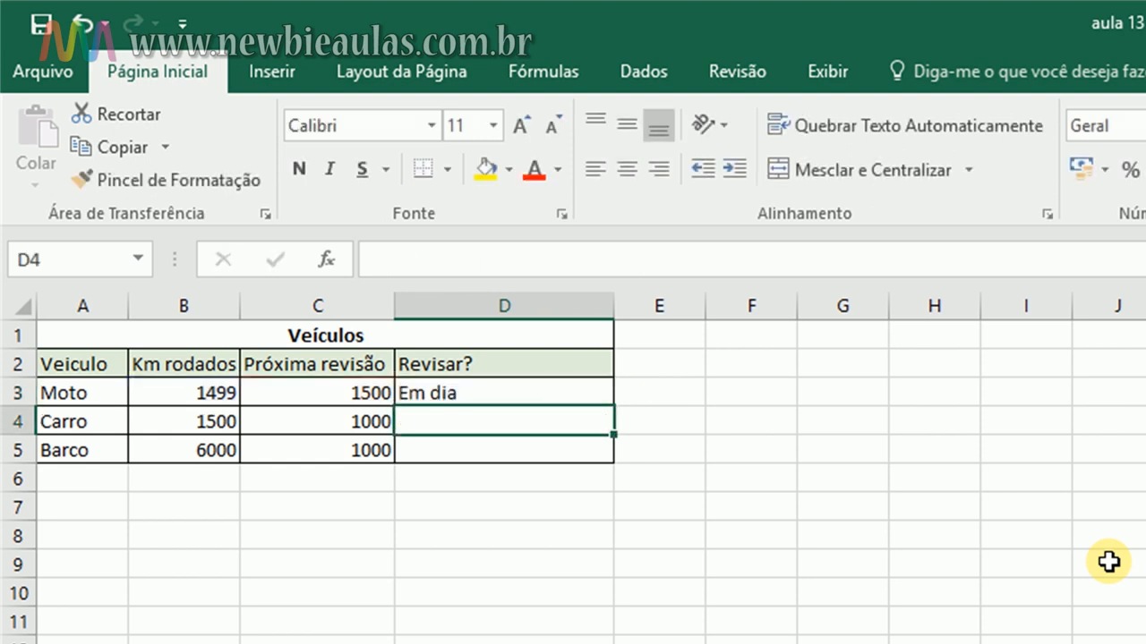
- Copy the formula from D3 into cells D4 and D5
left_click(507, 395)
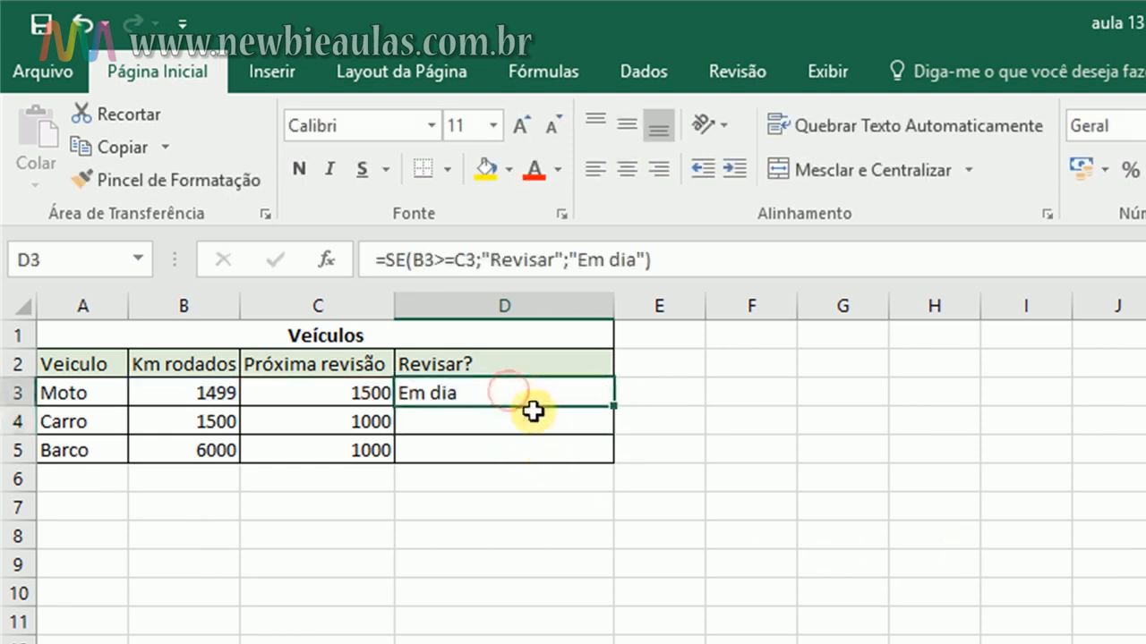
key("ctrl+c")
left_click_drag(474, 424, 478, 452)
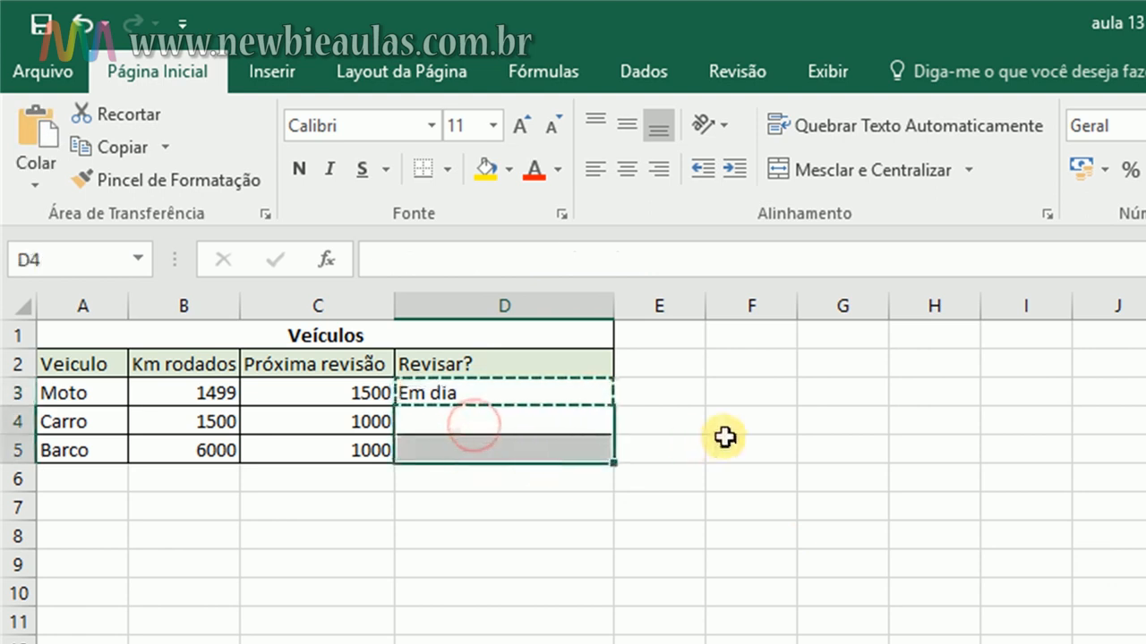
key("ctrl+v")
left_click(1009, 441)
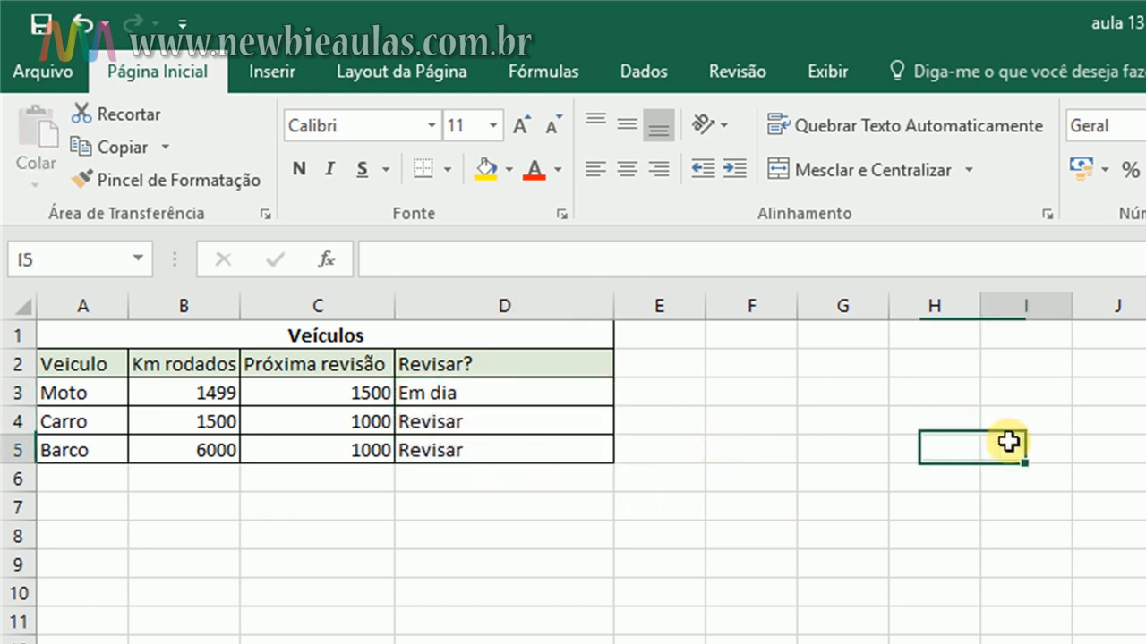
- Compare the SE formulas in cells D3, D4 and D5 of the Revisar? column
left_click(468, 454)
left_click(462, 423)
left_click(457, 395)
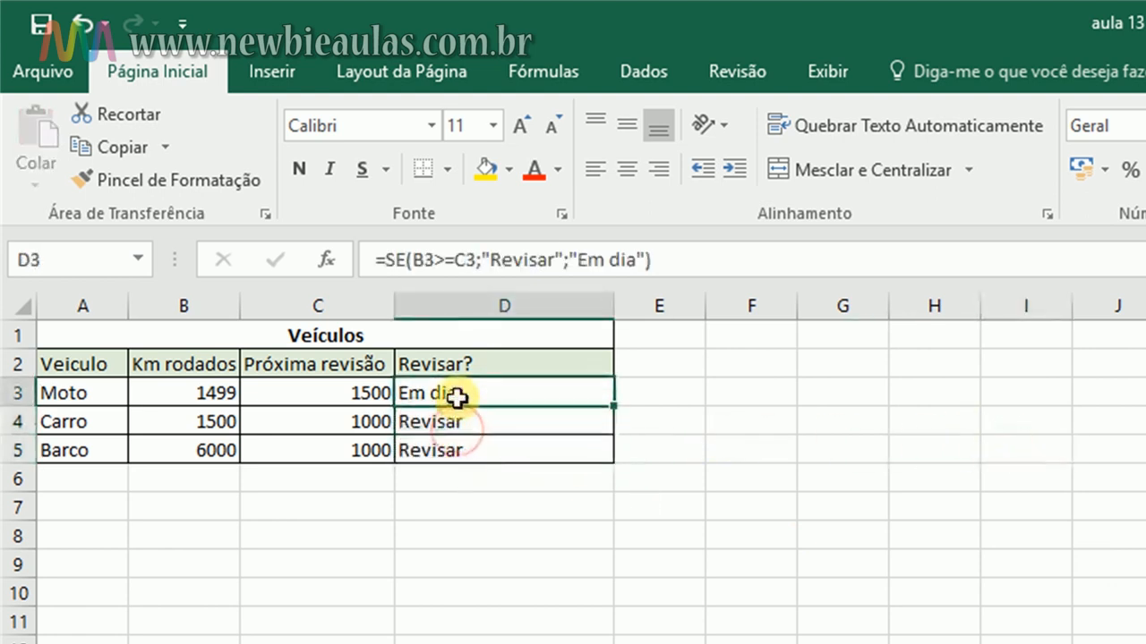
left_click(463, 424)
left_click(463, 449)
left_click(463, 422)
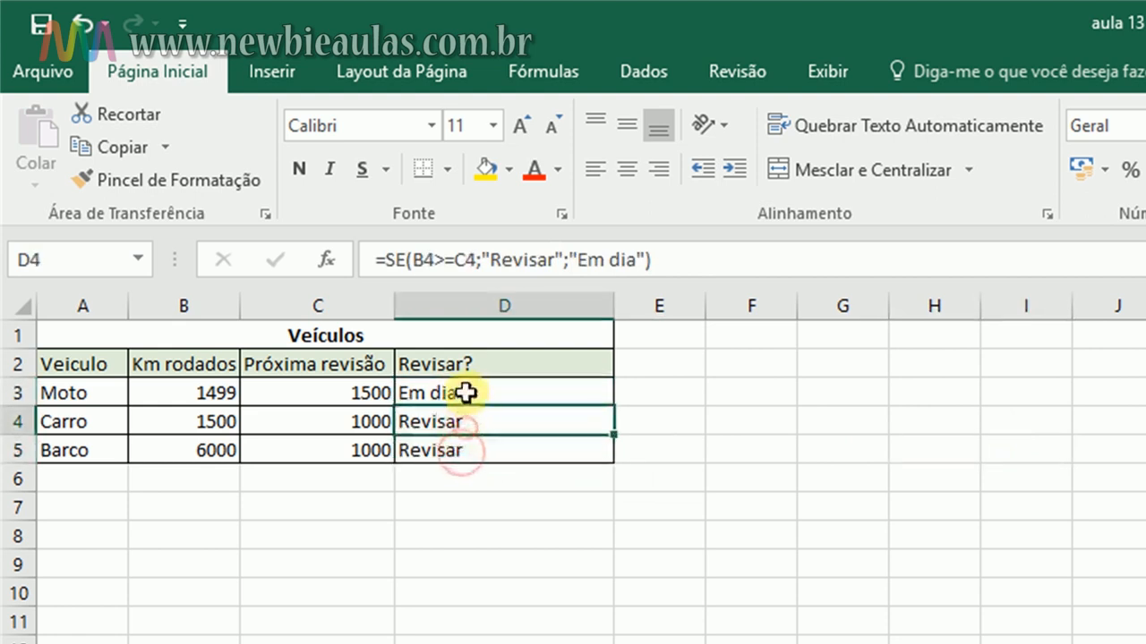
left_click(465, 394)
left_click(455, 418)
left_click(457, 451)
left_click(457, 421)
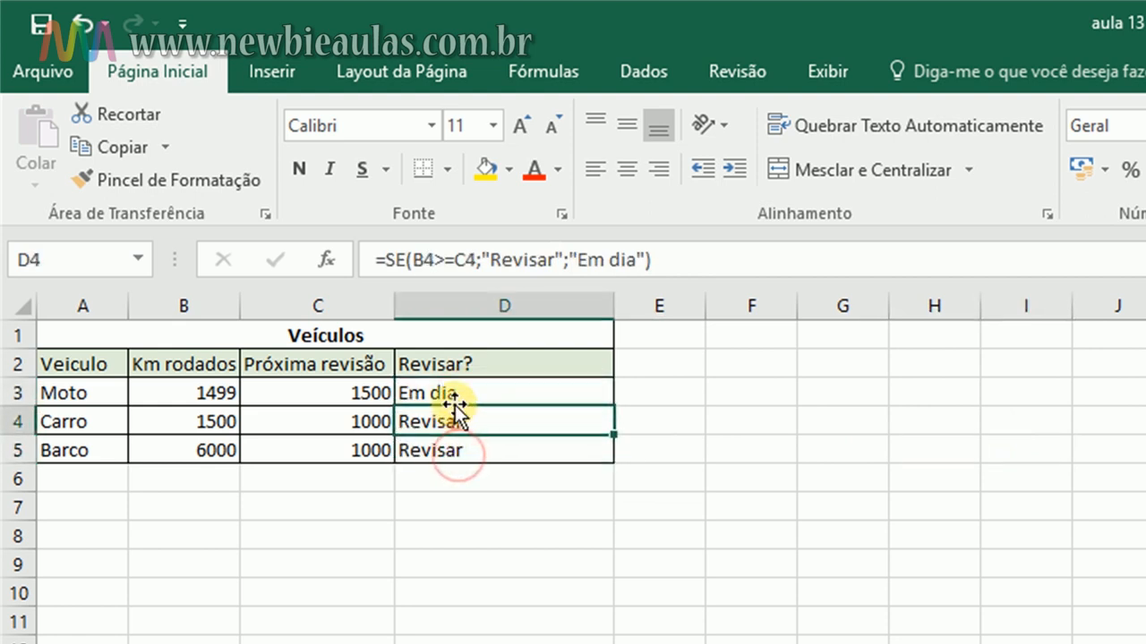
- Replace the "Revisar" argument in D3's formula with the start of a nested SE testing b3>=c3*2
left_click(453, 398)
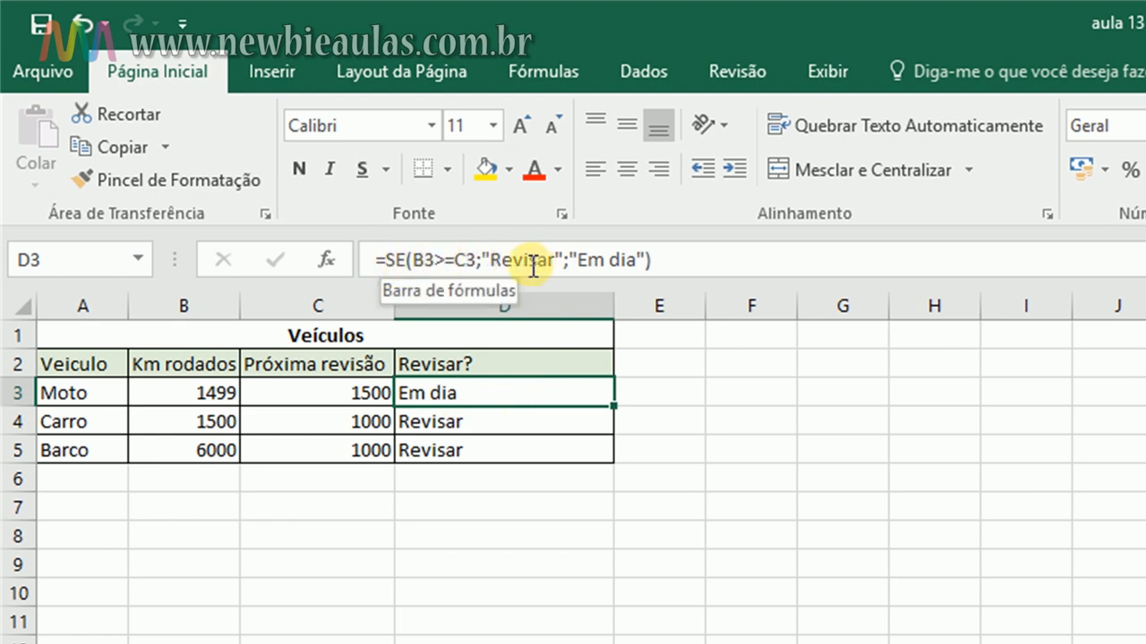
left_click(565, 265)
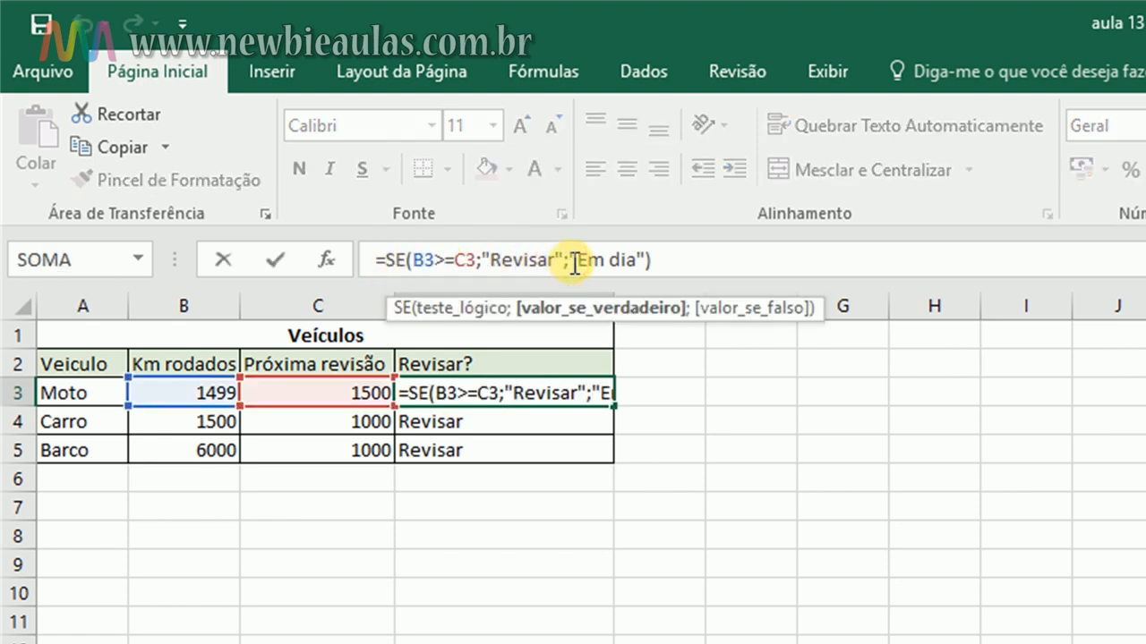
left_click(656, 257)
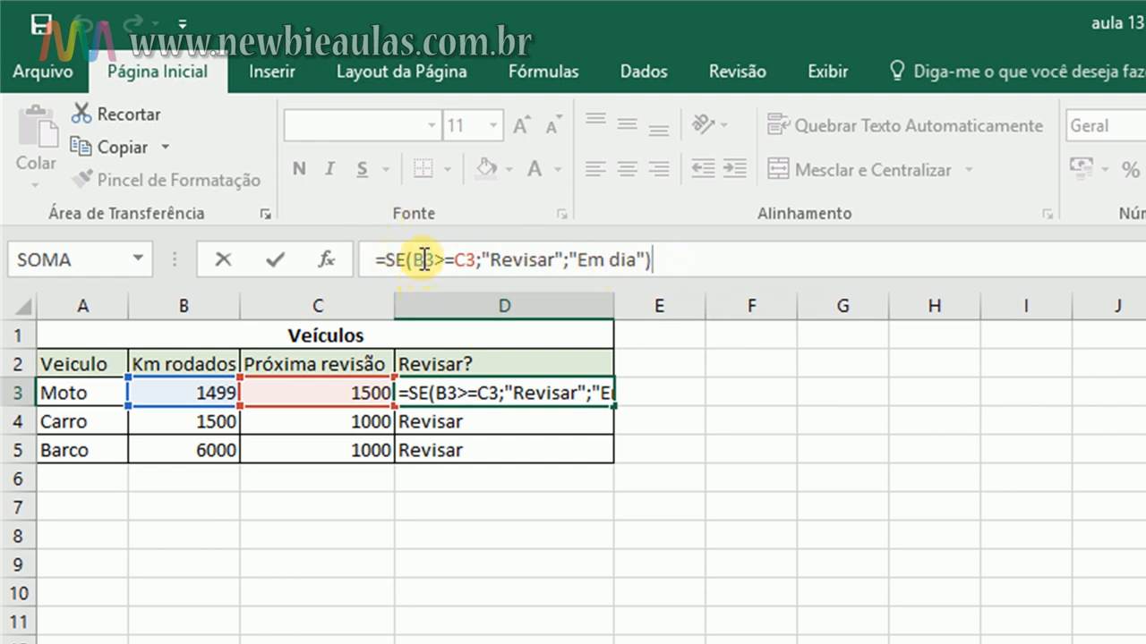
left_click(490, 258)
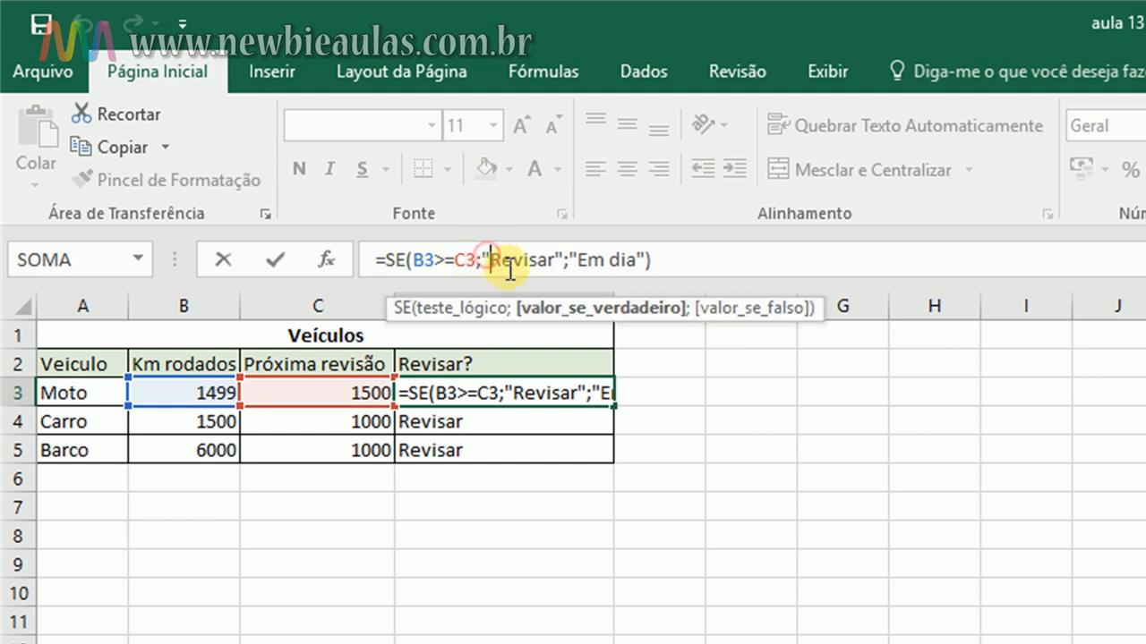
left_click(557, 261)
left_click_drag(481, 258, 559, 259)
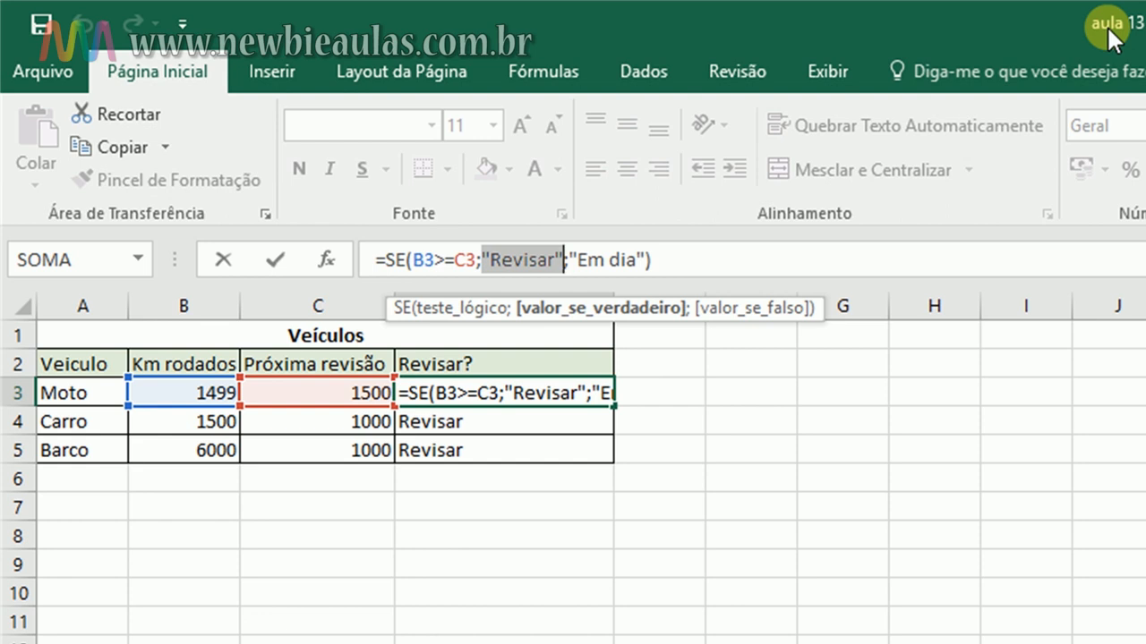
type("se")
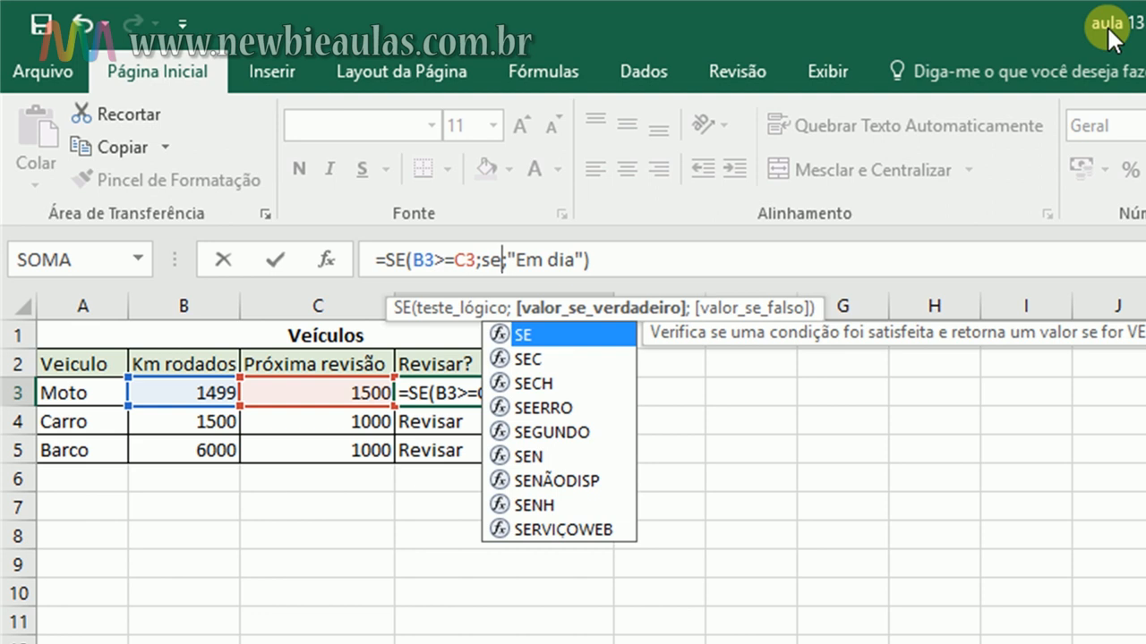
type("(")
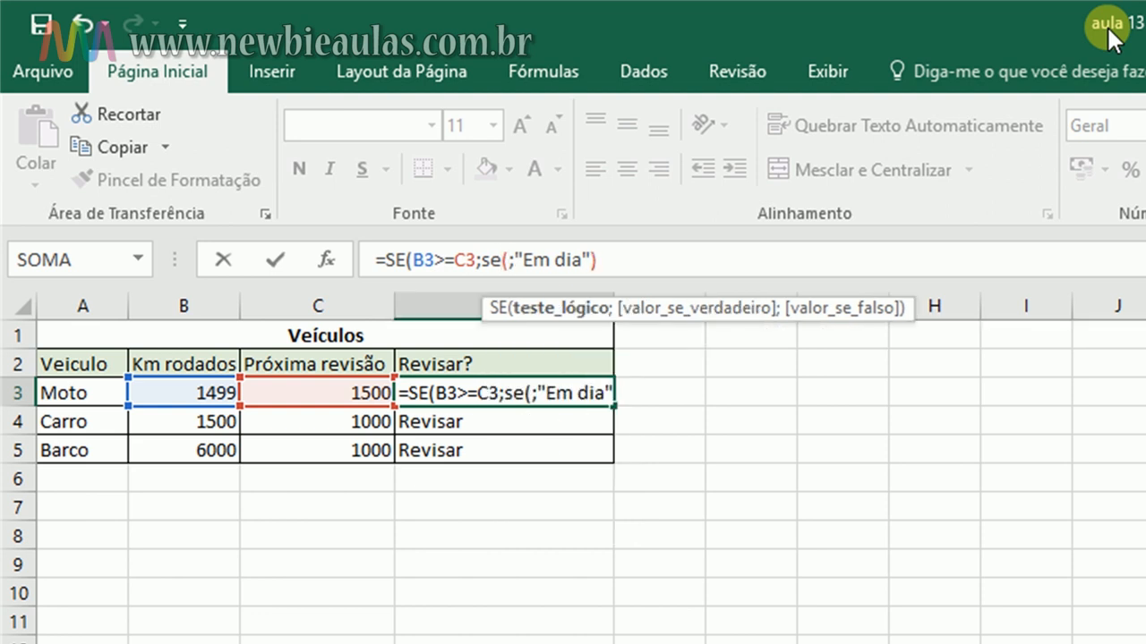
type("b3")
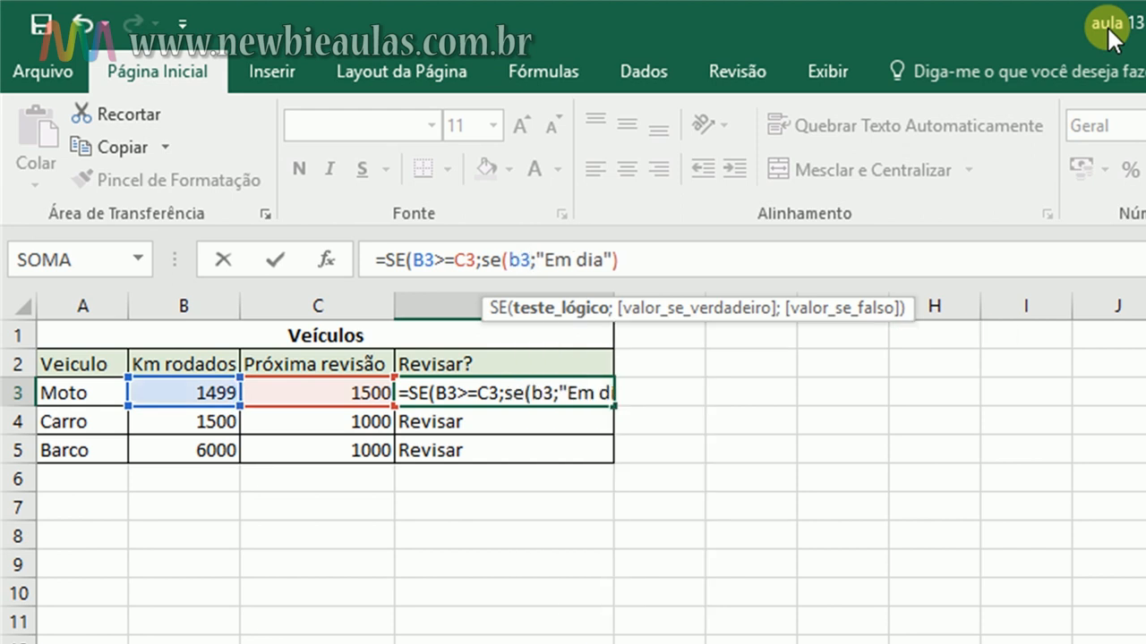
type(">")
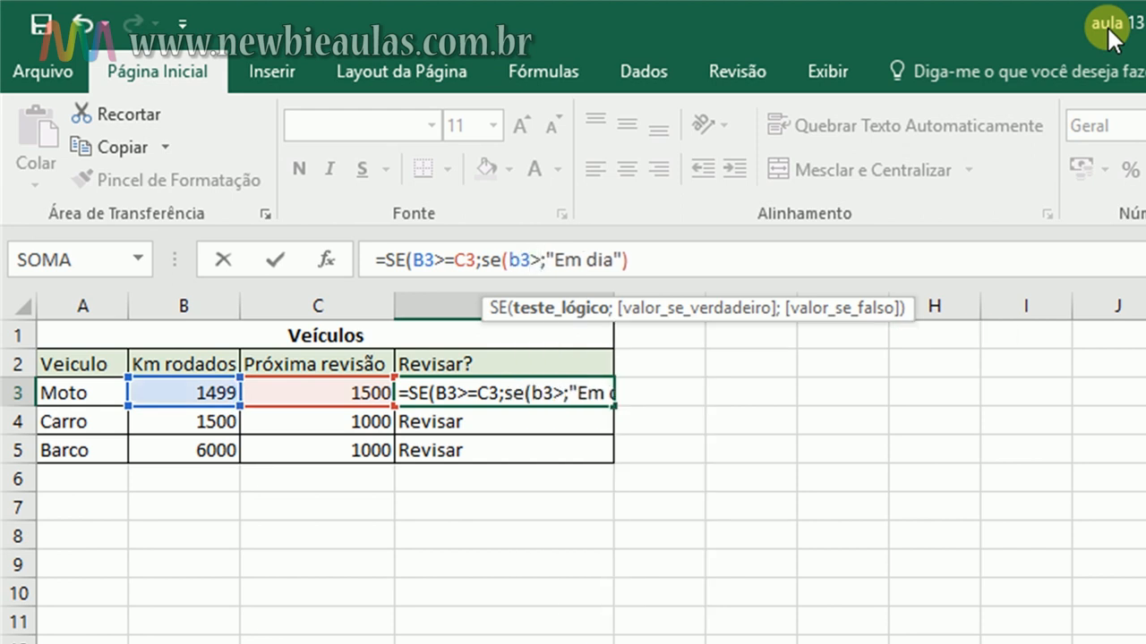
type("=c3")
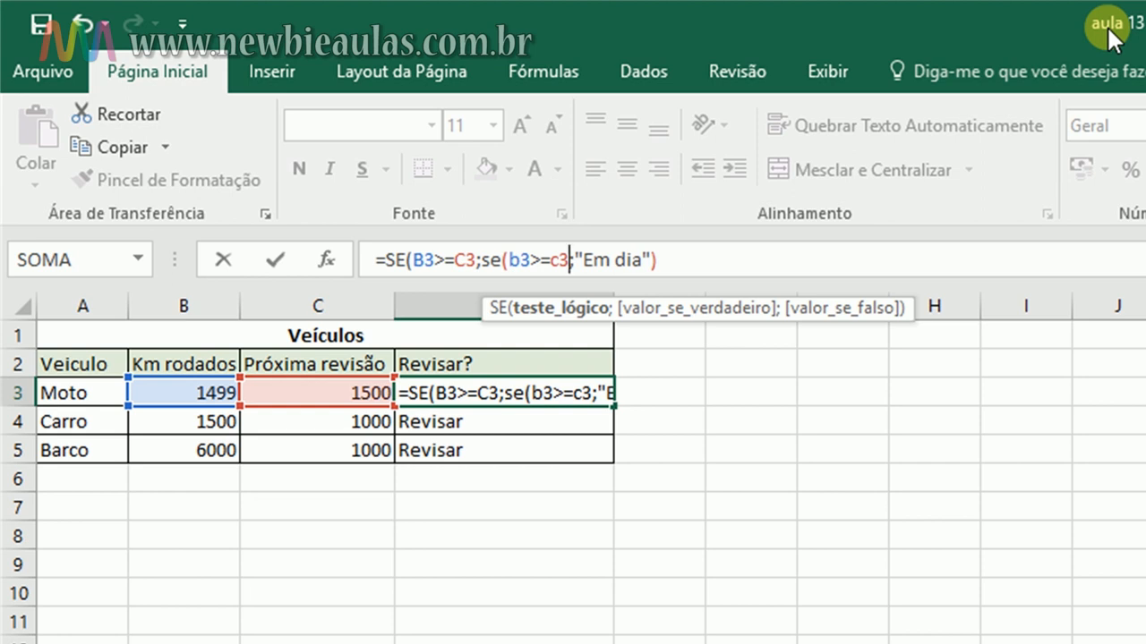
type("*2")
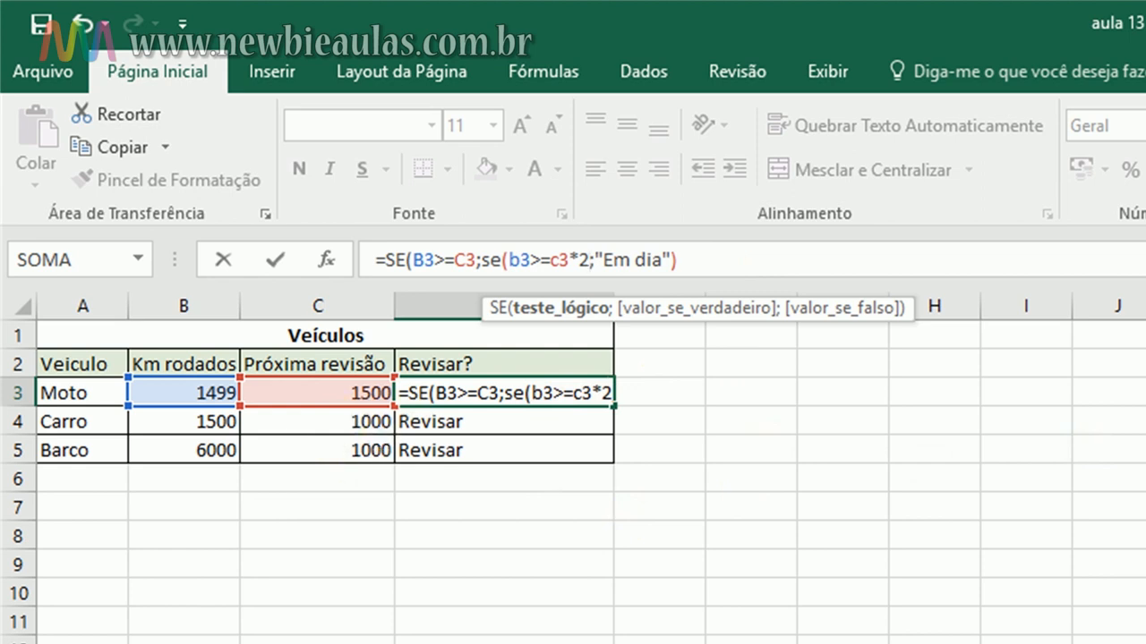
- Add "Rivsar URGENTE" as the true result of the nested SE in D3's formula
type(";")
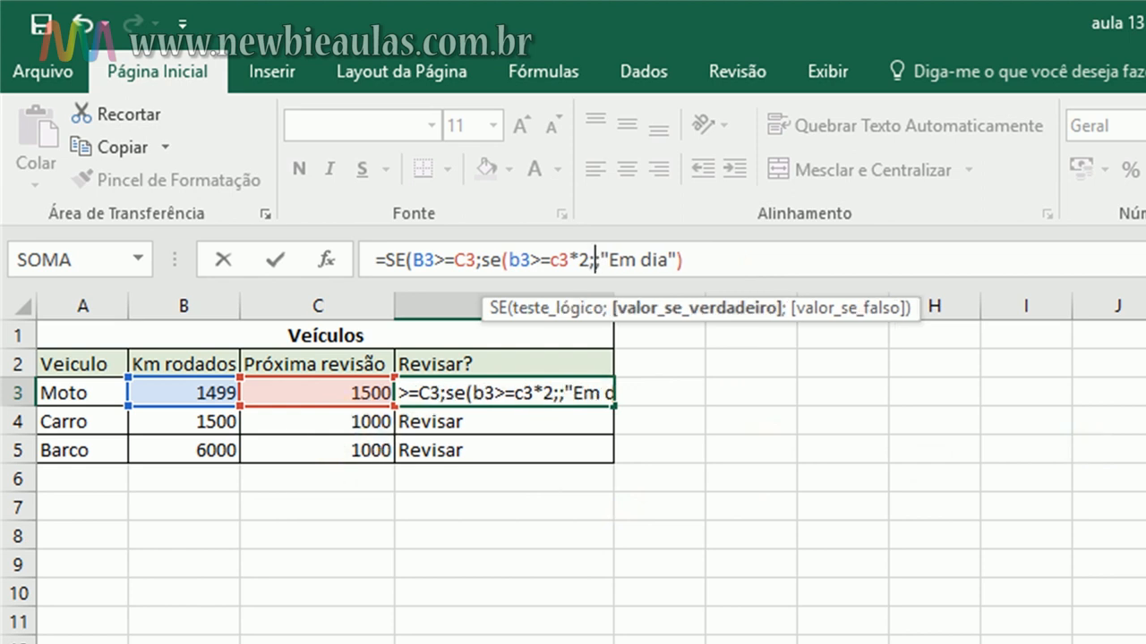
type("\"")
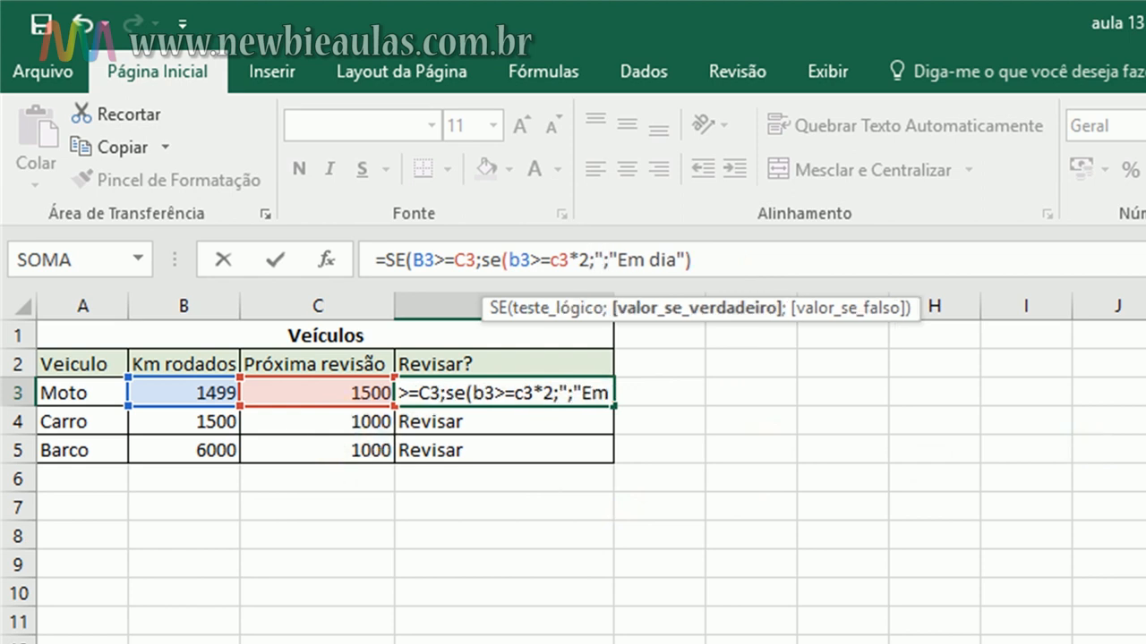
type("Rive")
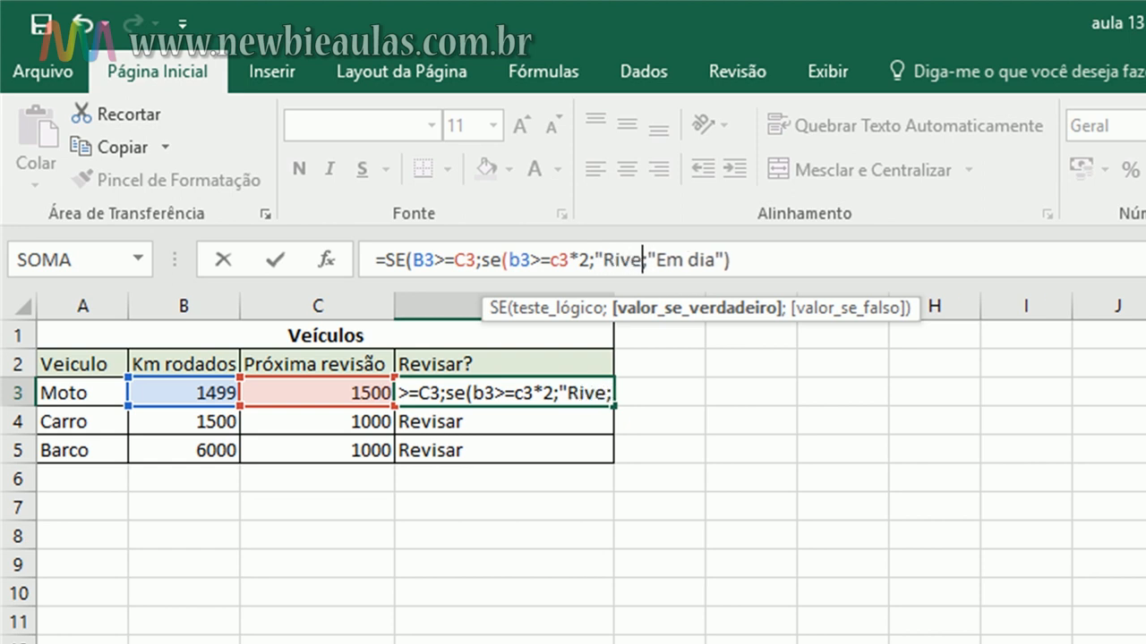
key("BackSpace")
type("sarUr")
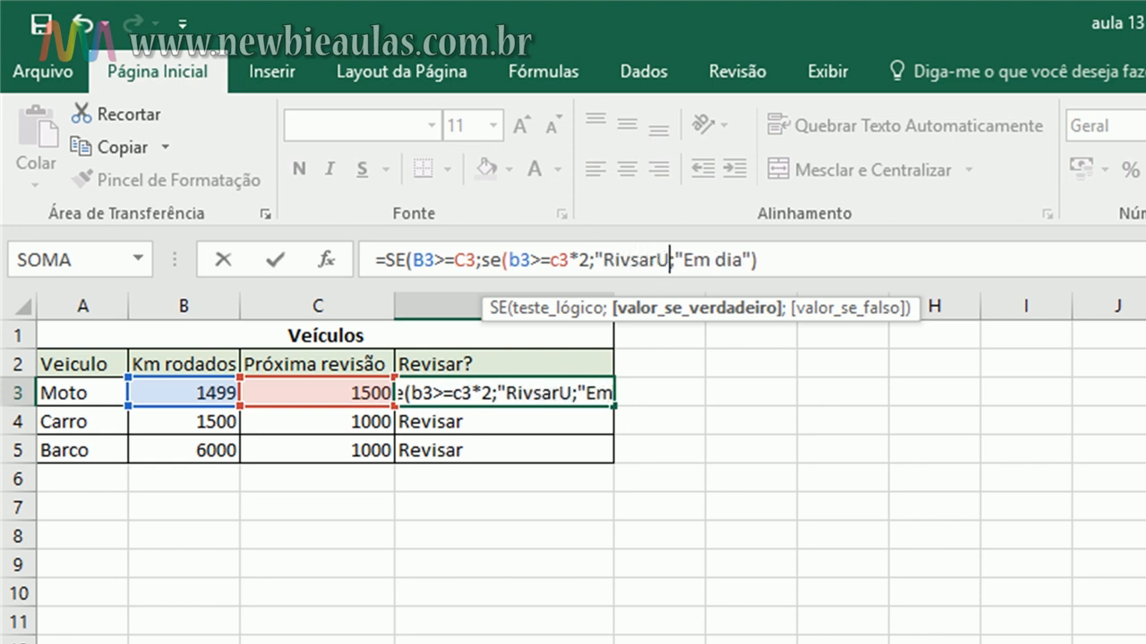
key("BackSpace")
key("BackSpace")
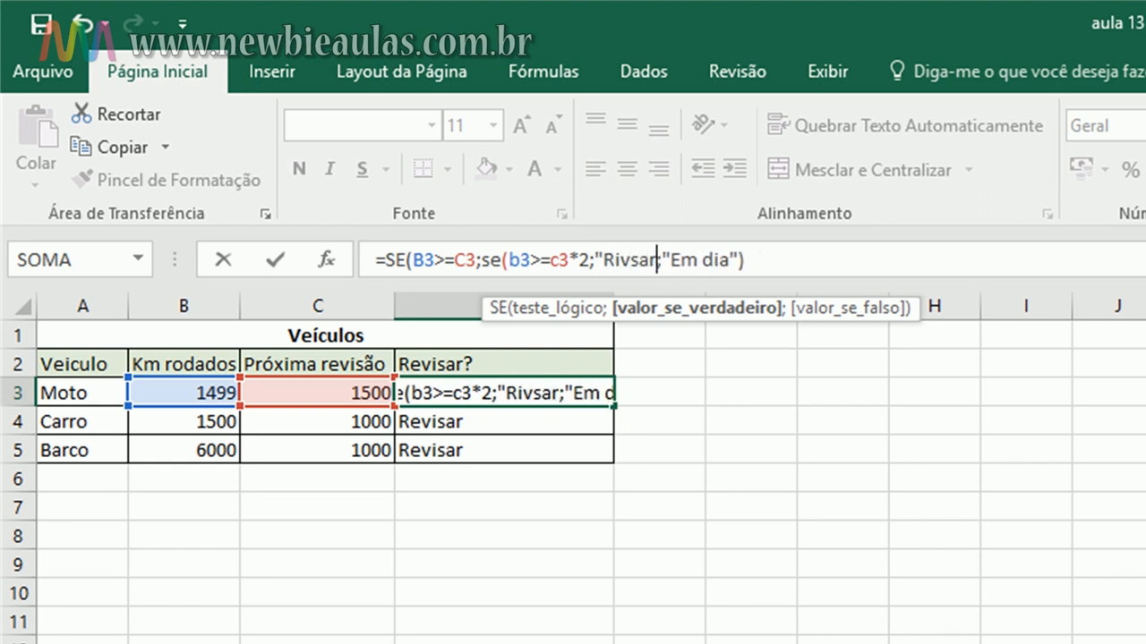
type("UR")
type("GENTE")
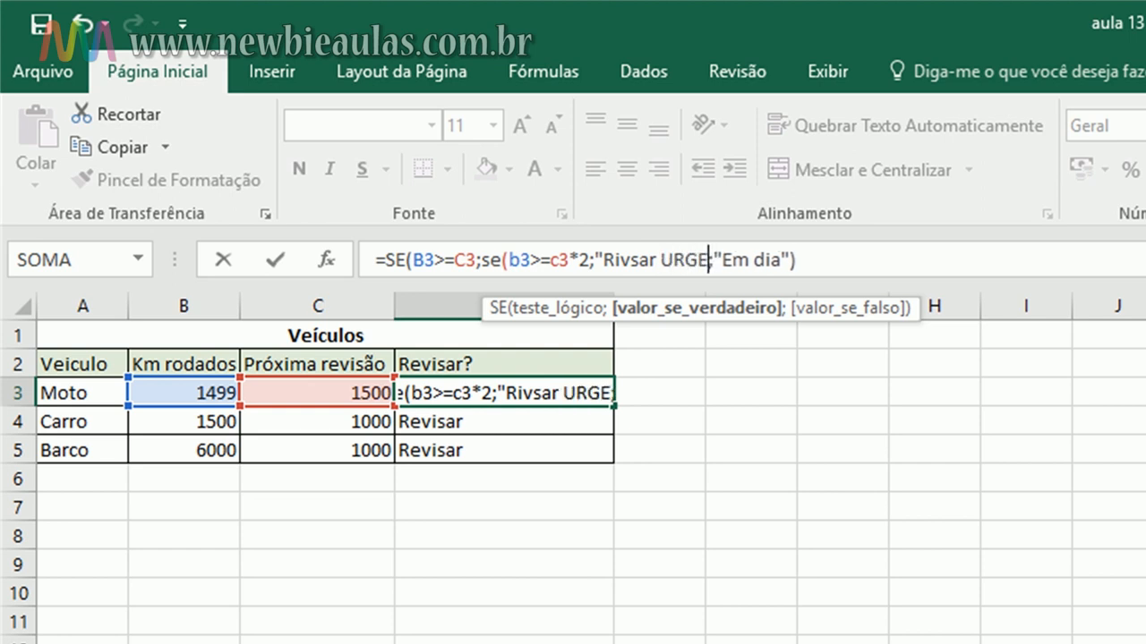
type("\"")
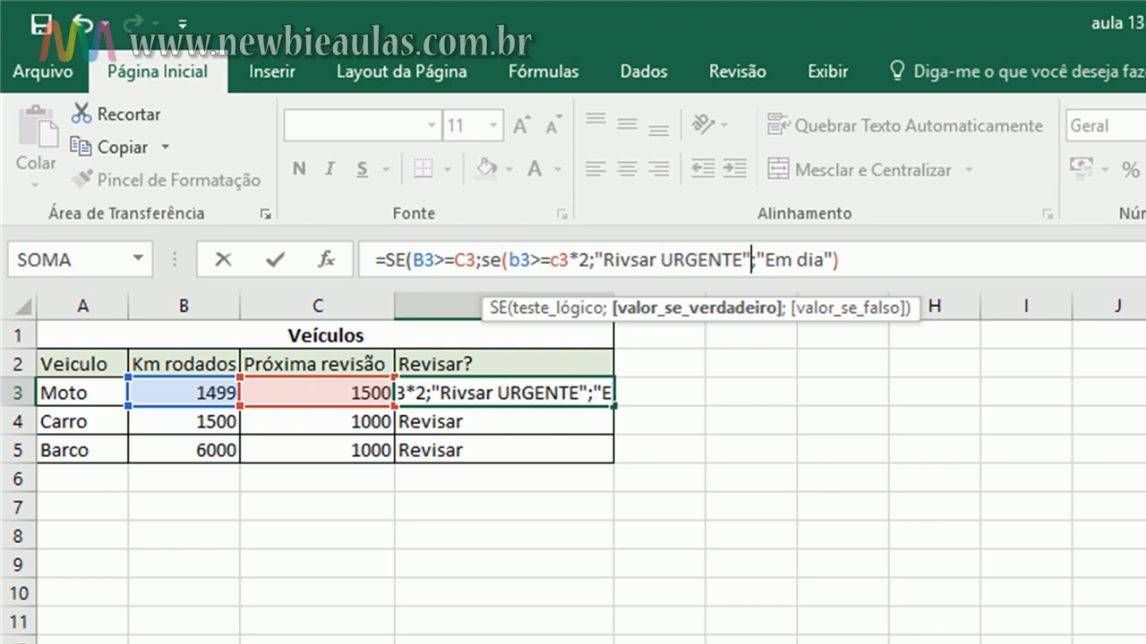
- Add "Revisar" as the nested SE's false result and close its parenthesis before the "Em dia" argument
type(";")
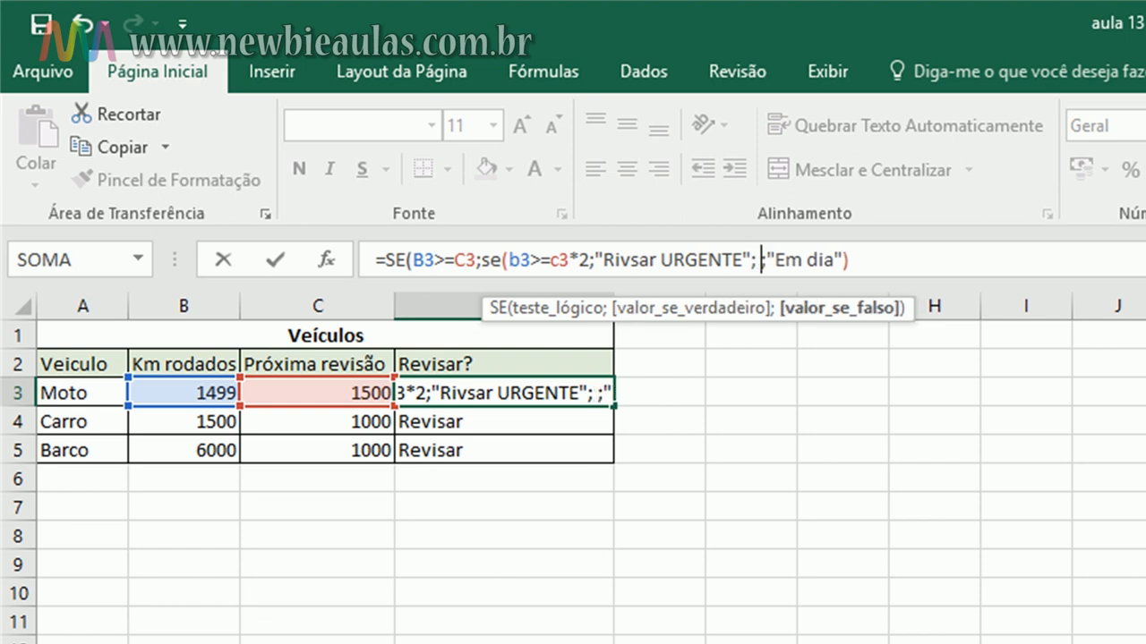
type(" \"Rivi")
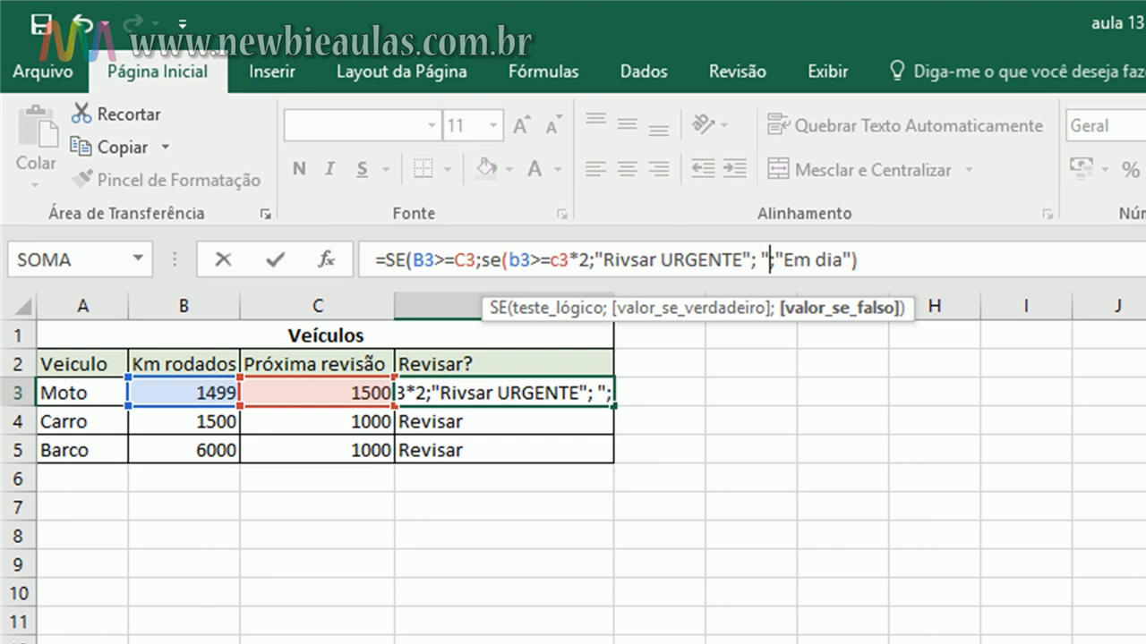
type("sar")
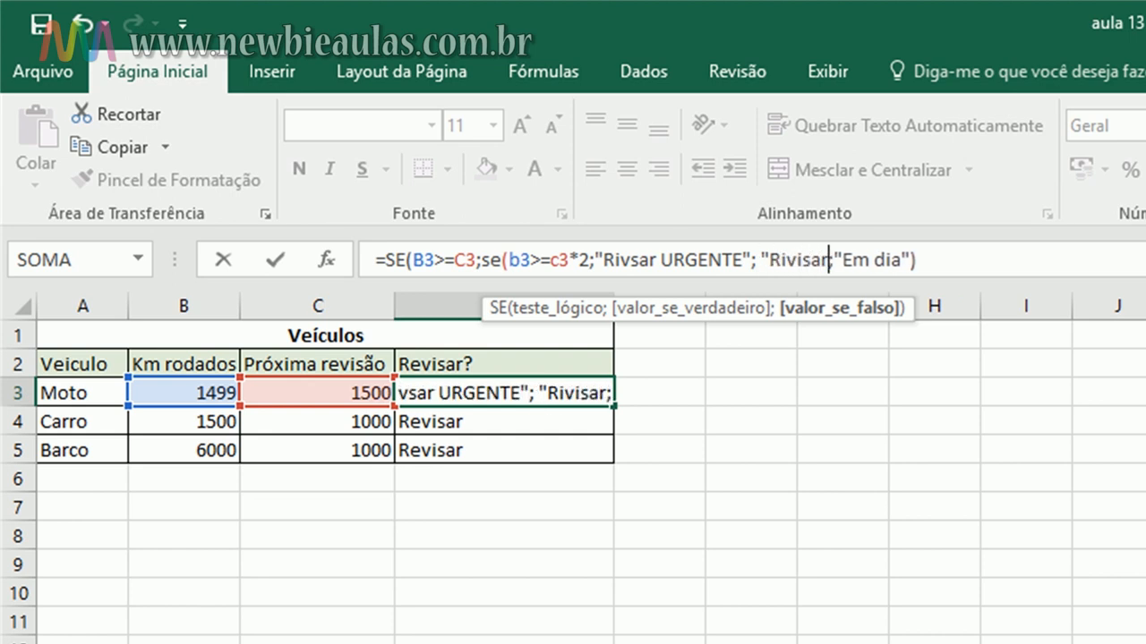
key("Left")
key("Left")
key("Left")
key("Left")
key("Left")
key("BackSpace")
type("w")
key("BackSpace")
type("e")
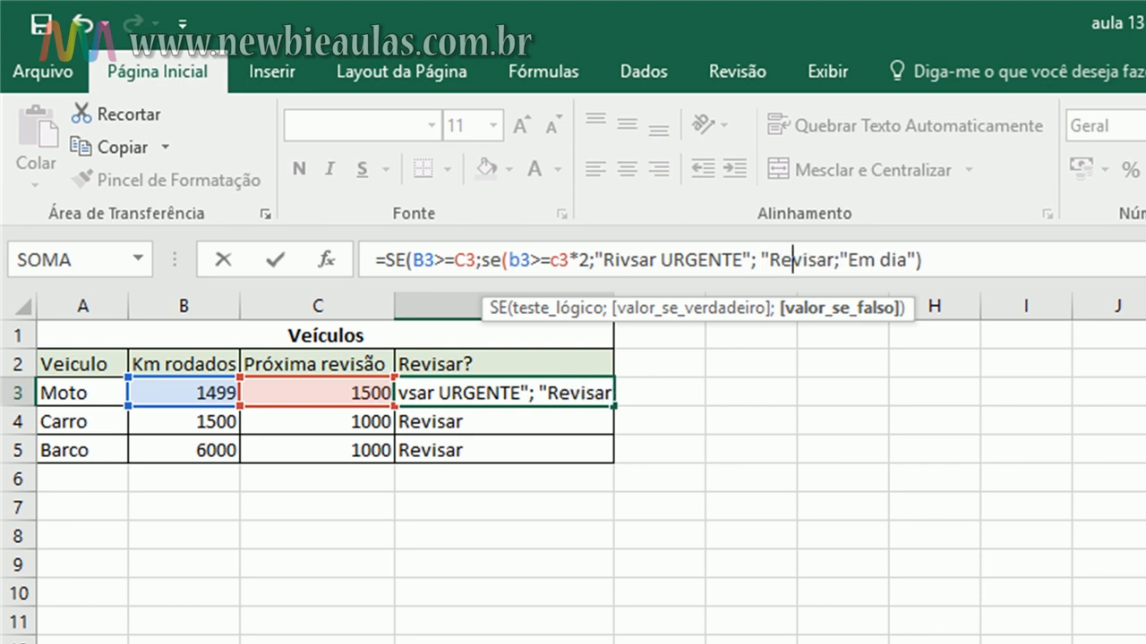
key("Right")
key("Right")
key("Right")
key("Right")
key("Right")
type("\")")
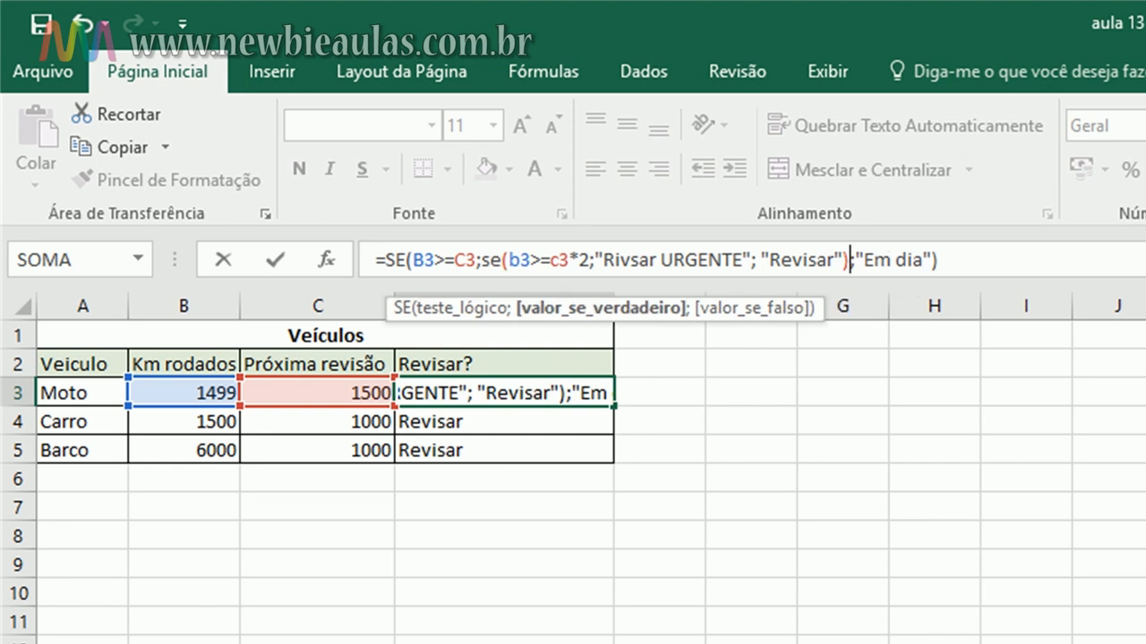
- Correct the misspelled true result of the nested SE in D3 to "Revisar URGENTE"
left_click(895, 260)
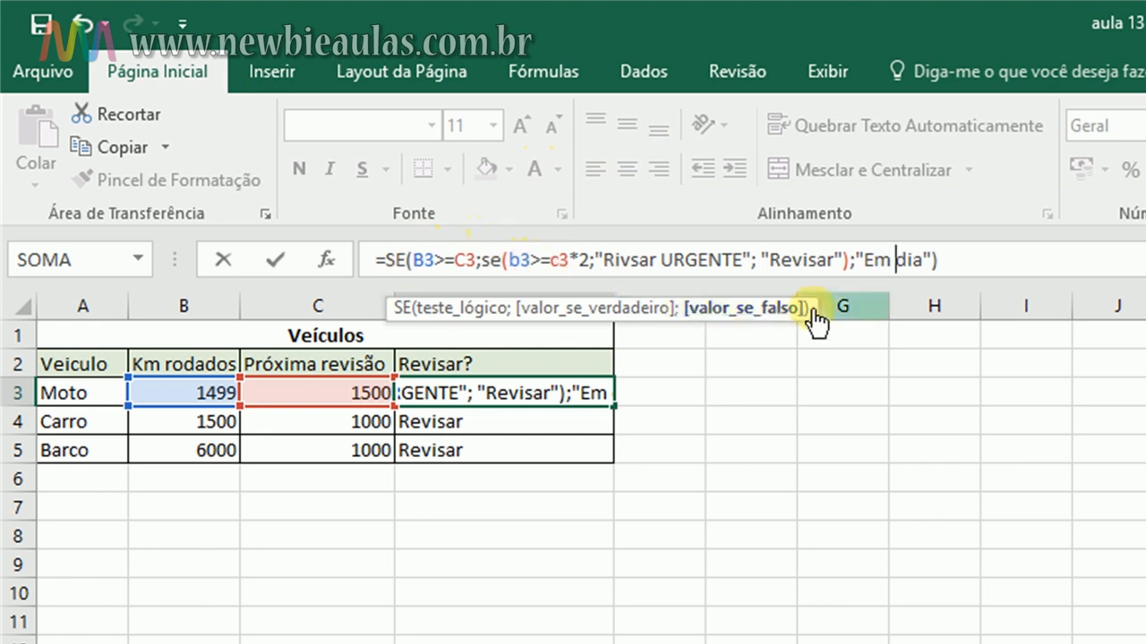
left_click(931, 257)
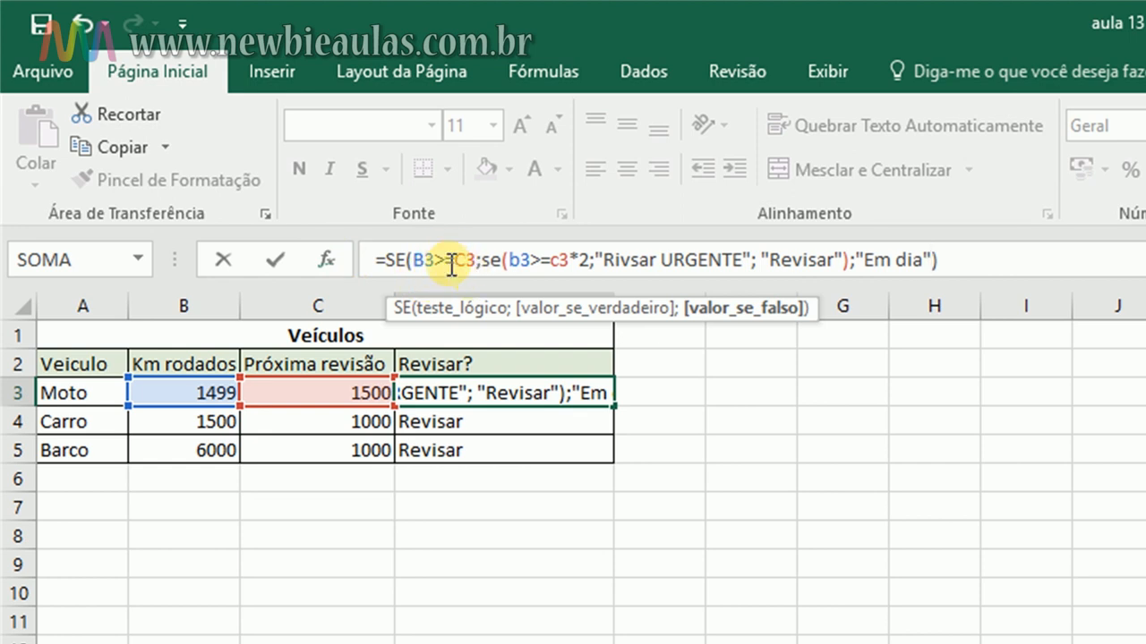
key("Left")
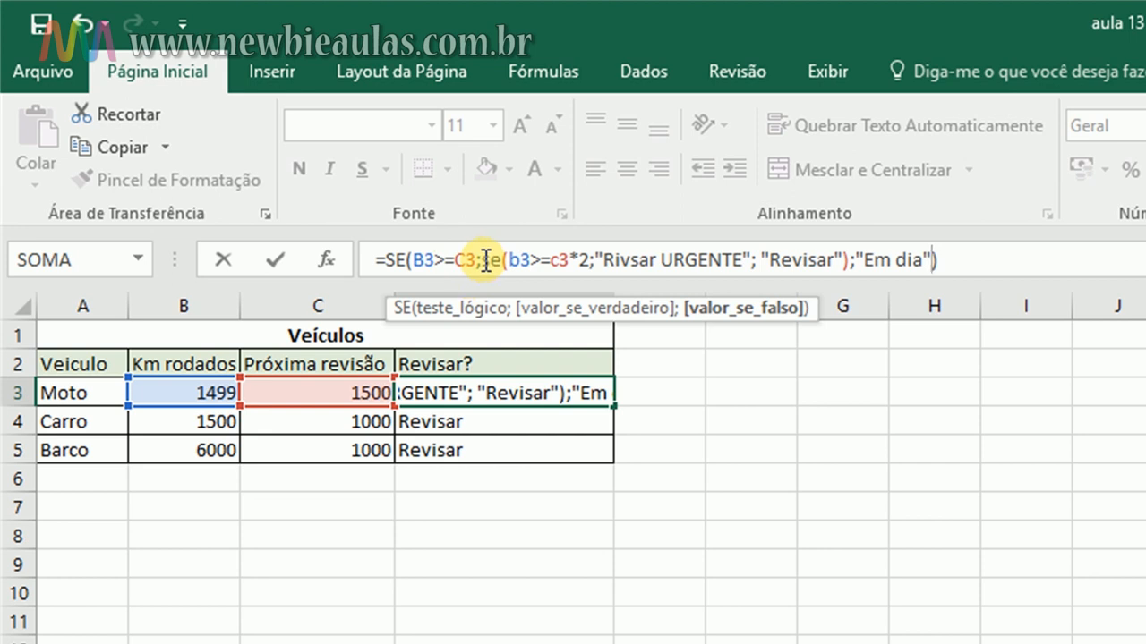
left_click(491, 259)
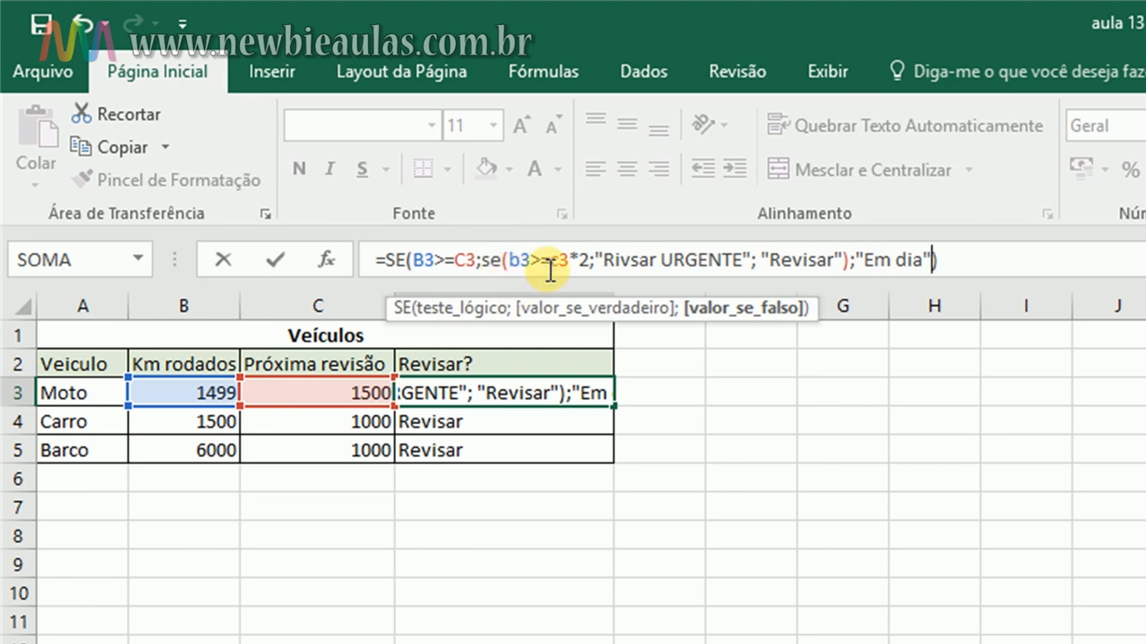
left_click(601, 260)
key("BackSpace")
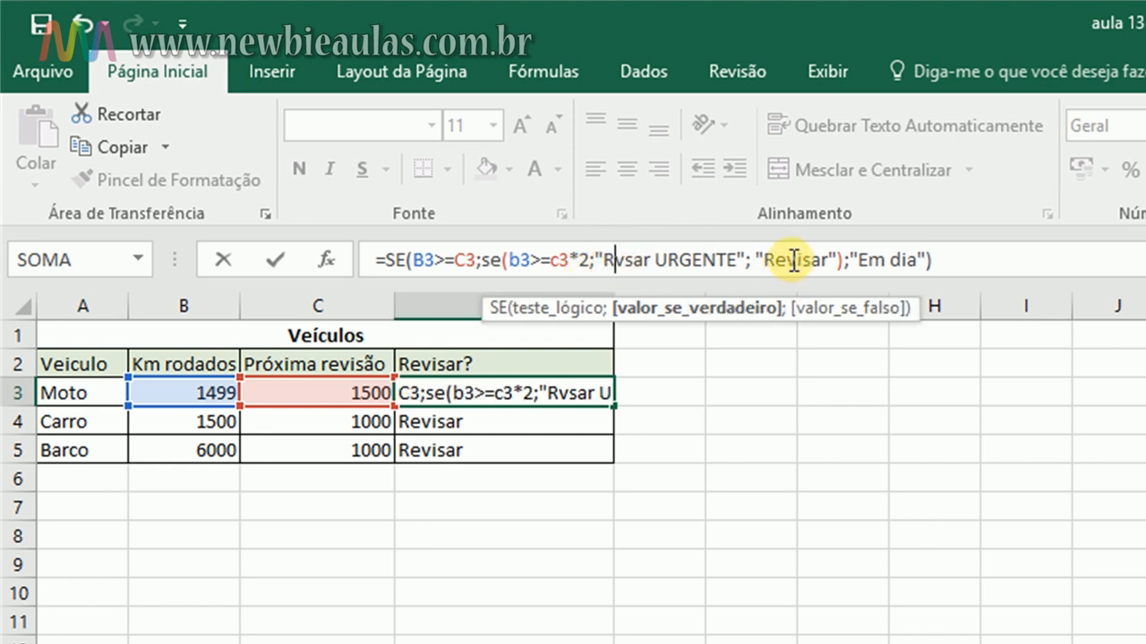
type("e")
key("Right")
type("i")
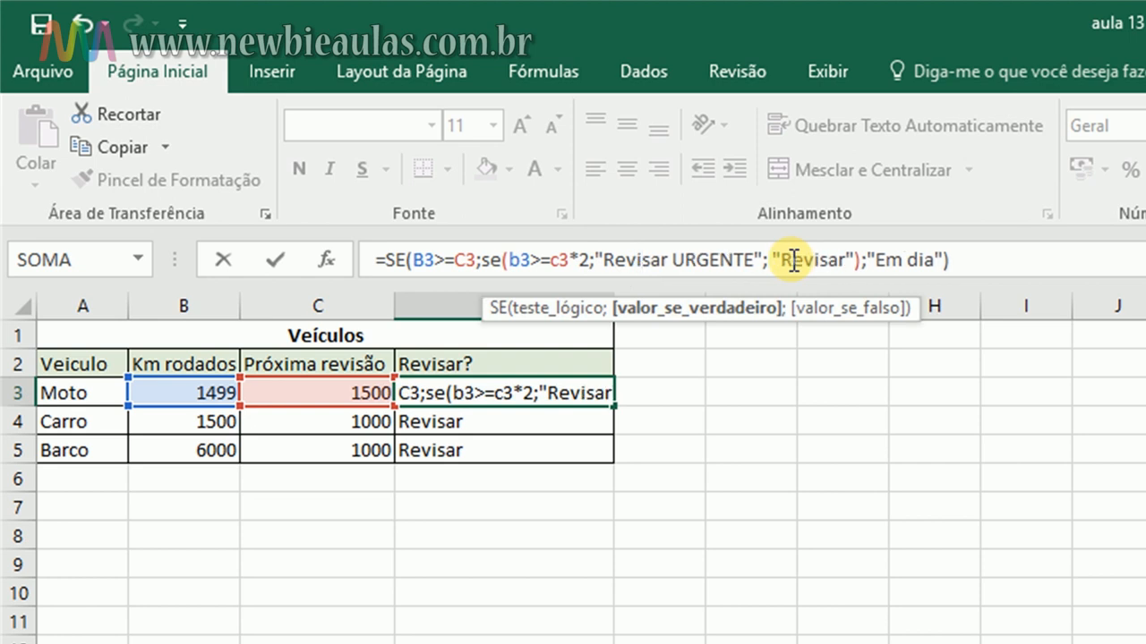
- Check the false arguments of the inner and outer SE in D3 and commit the formula
left_click(776, 260)
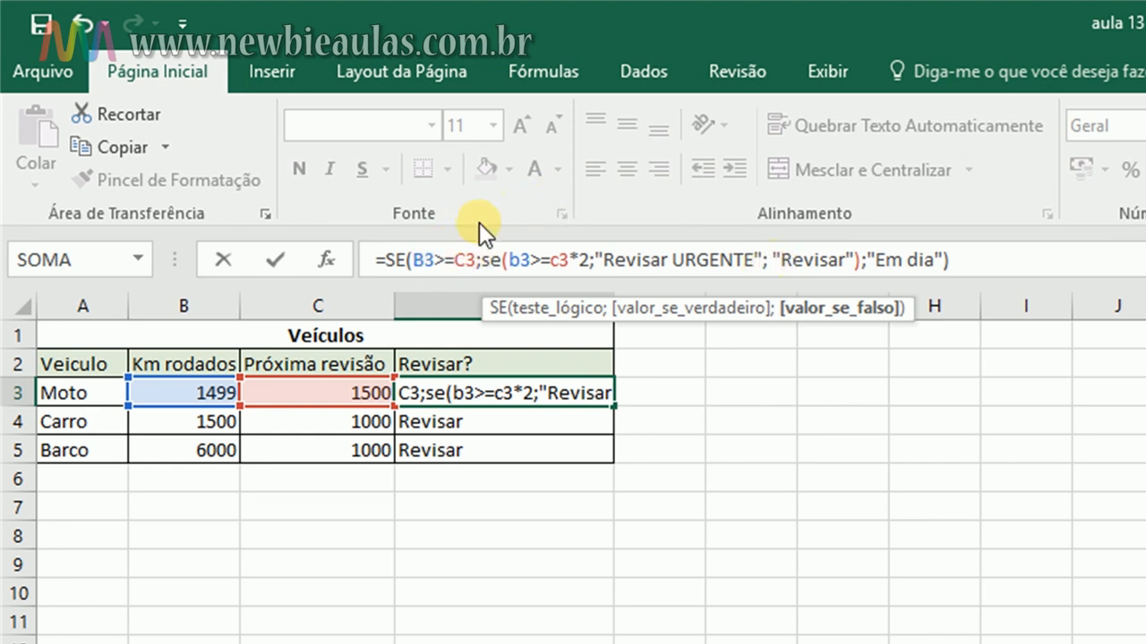
left_click(906, 260)
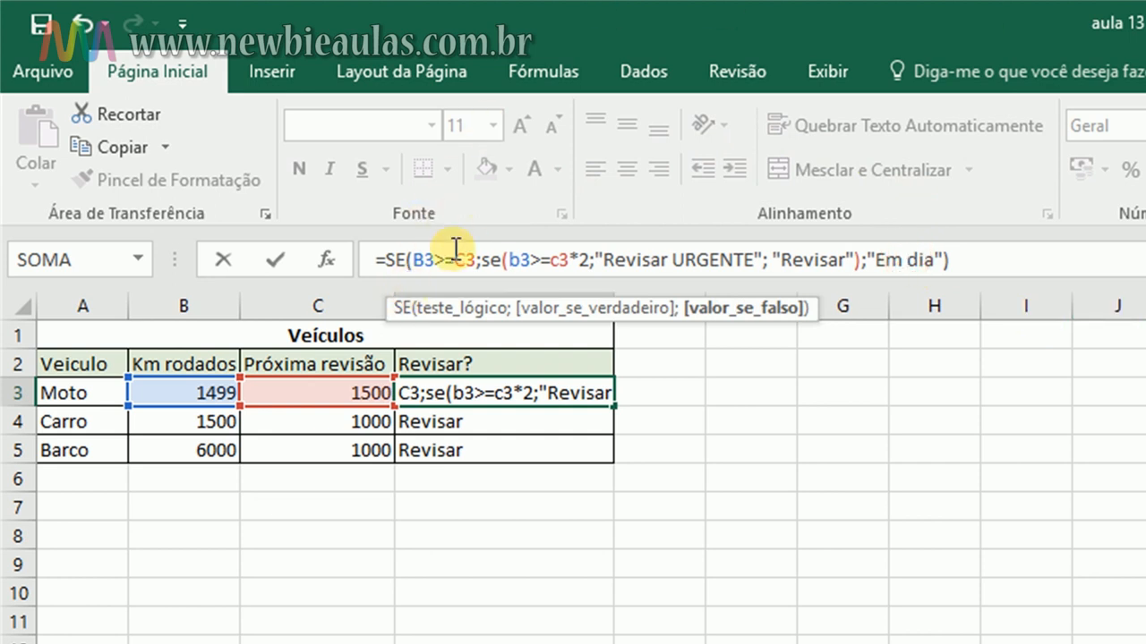
left_click(979, 263)
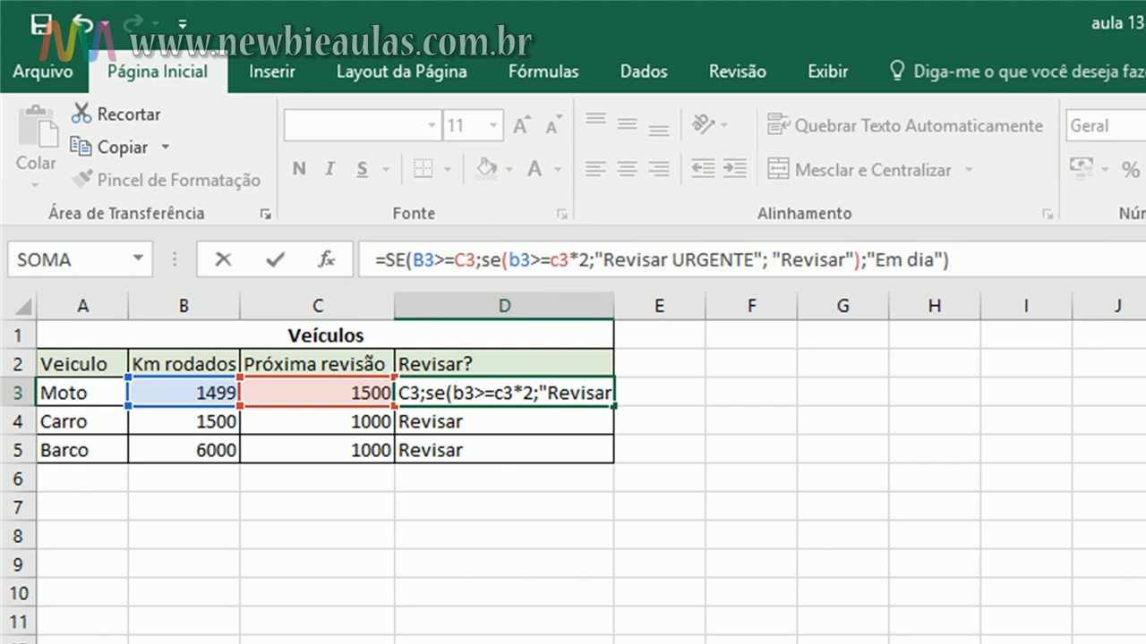
key("Return")
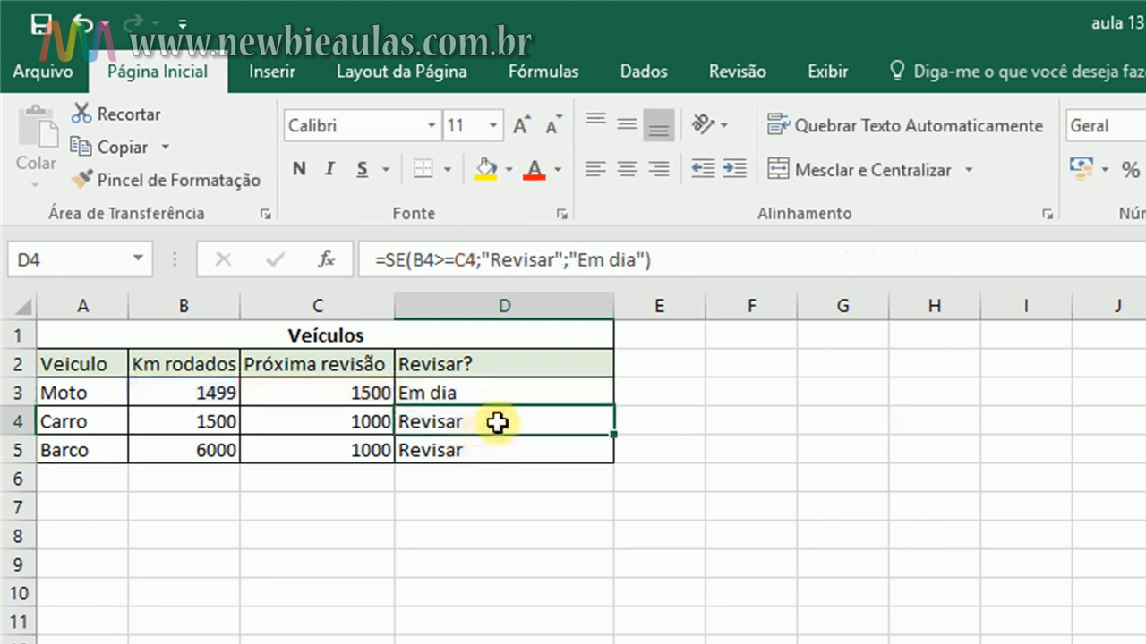
- Copy the nested SE formula from D3 into D4 and D5 and inspect the copy in D5
left_click(531, 393)
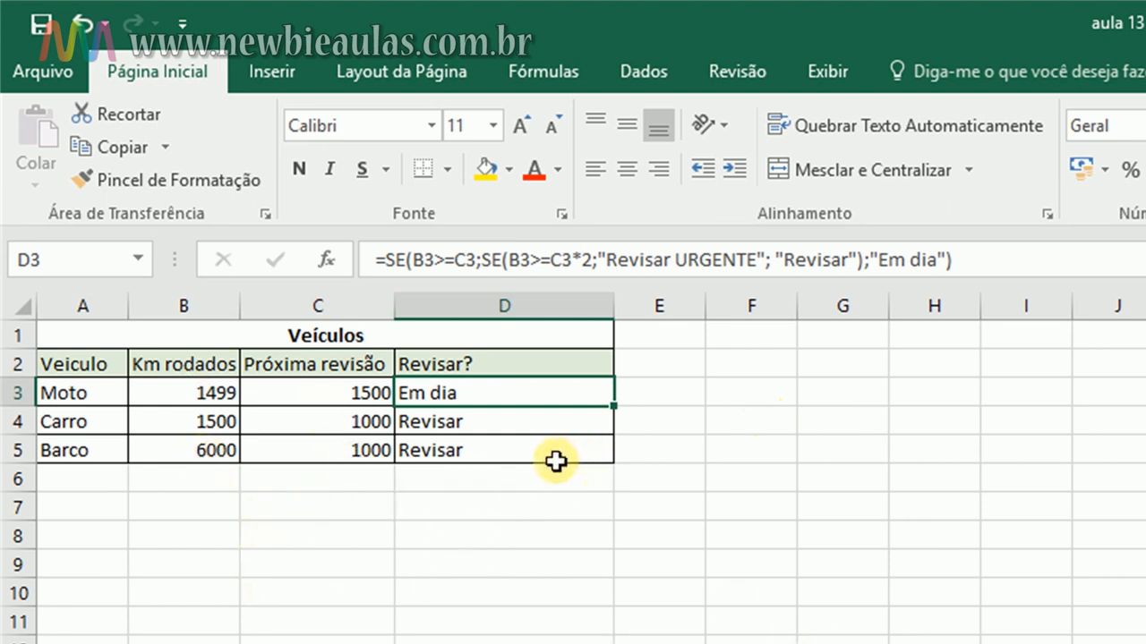
key("ctrl+c")
left_click_drag(493, 427, 506, 450)
key("ctrl+v")
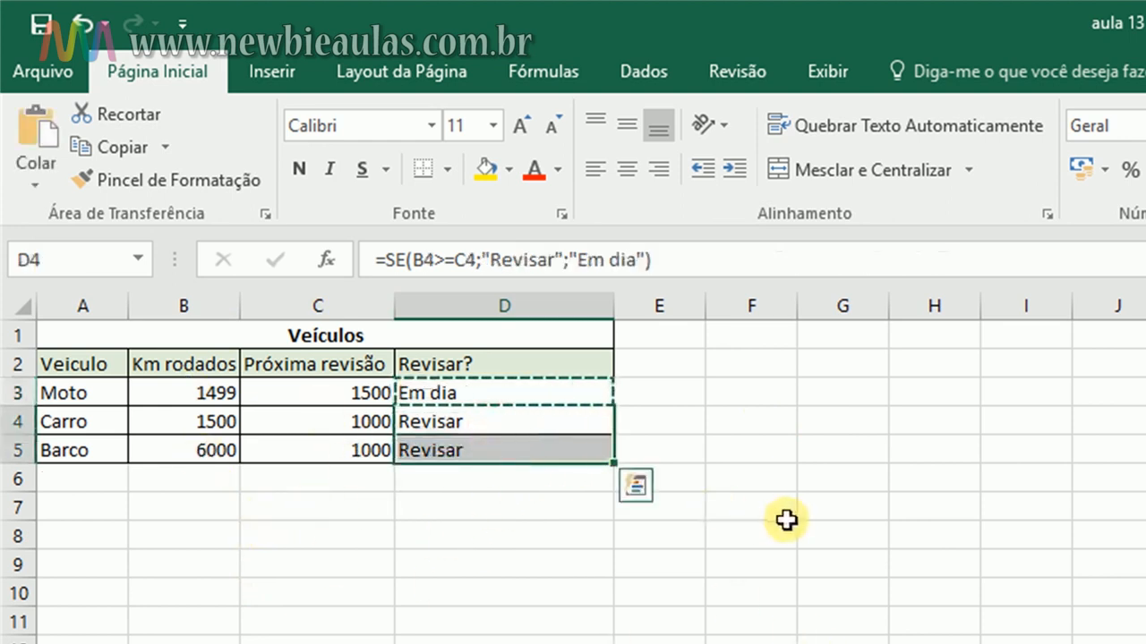
key("Return")
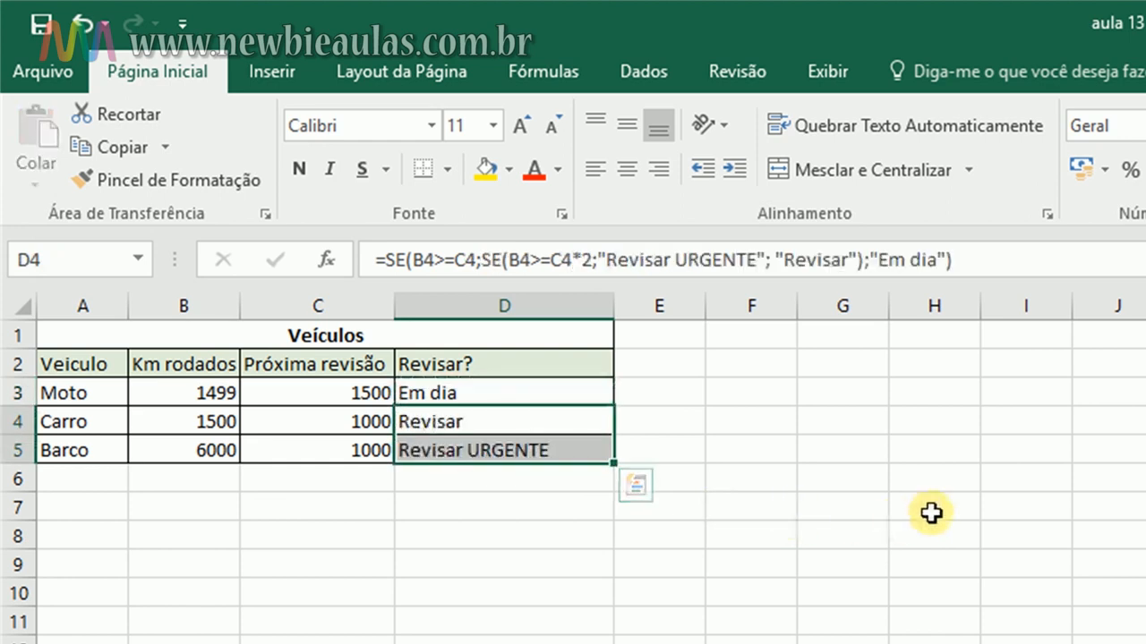
left_click(931, 513)
left_click(470, 452)
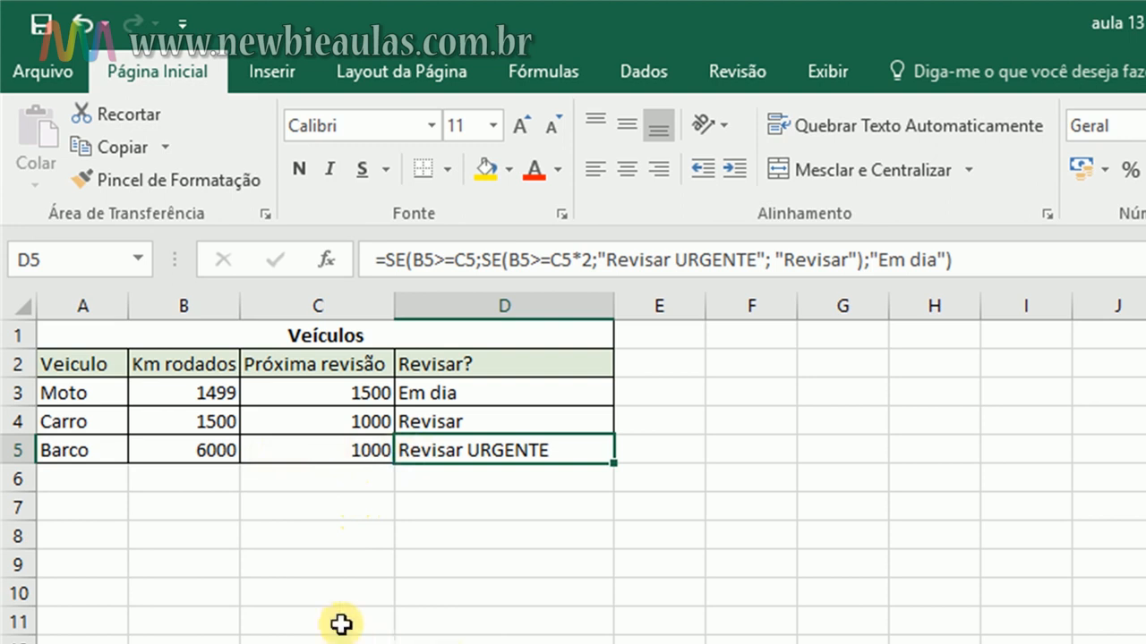
- Test the Barco row's formula by setting its Km rodados in B5 to 1000 and to 999
left_click(200, 456)
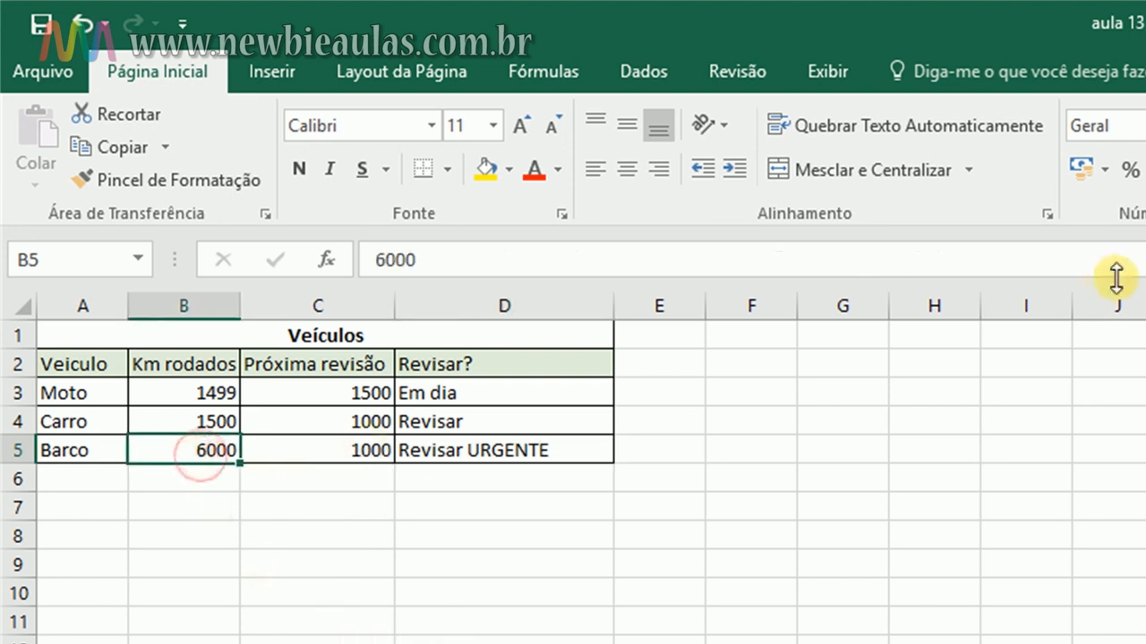
type("1000")
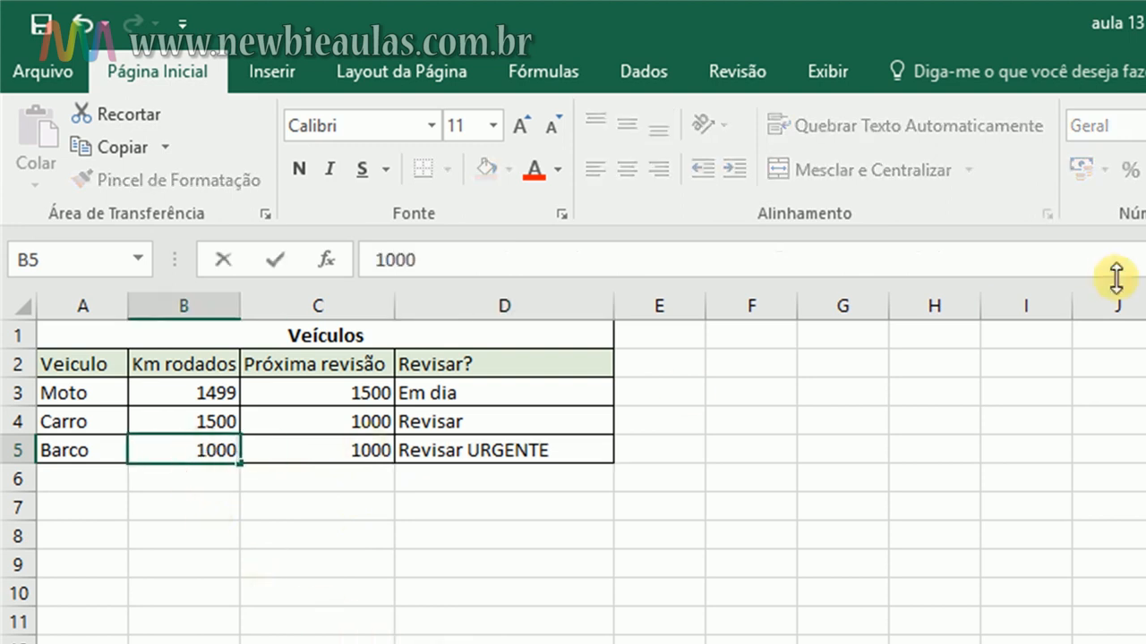
key("Return")
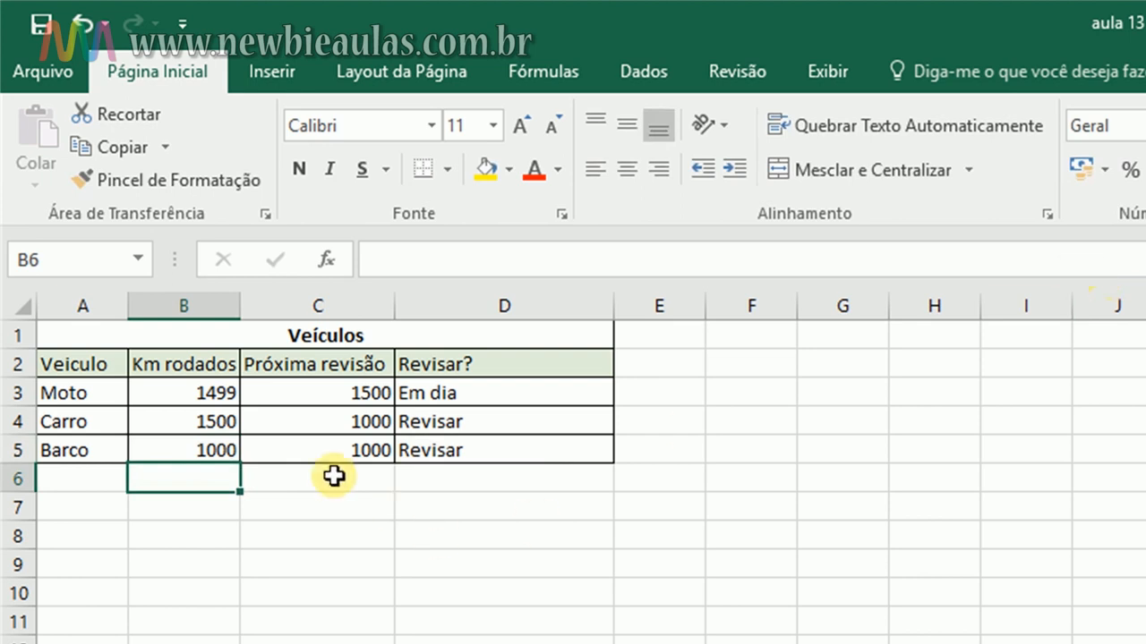
left_click(218, 461)
type("999")
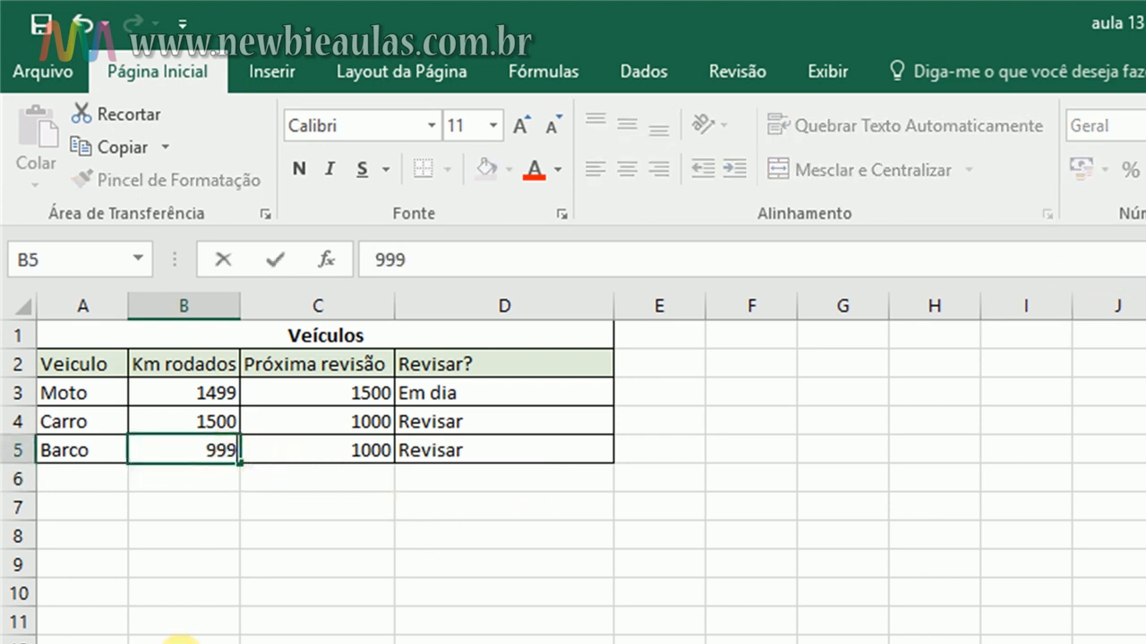
key("Return")
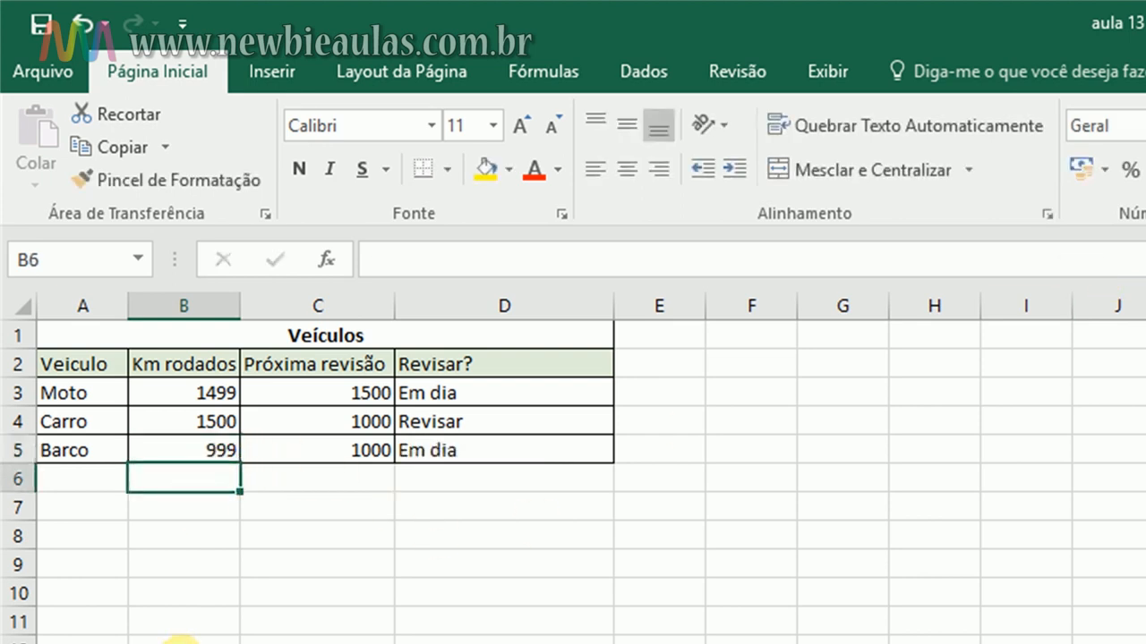
- Set Barco's Km rodados in B5 to 2000 and inspect the formula in D5
left_click(184, 449)
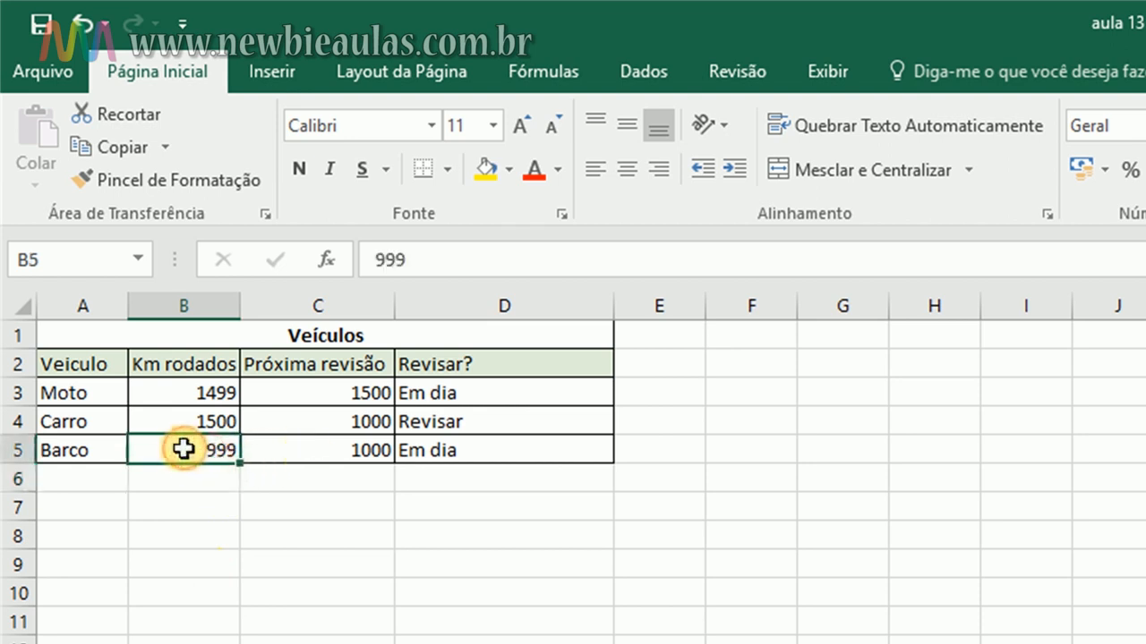
type("2000")
key("Return")
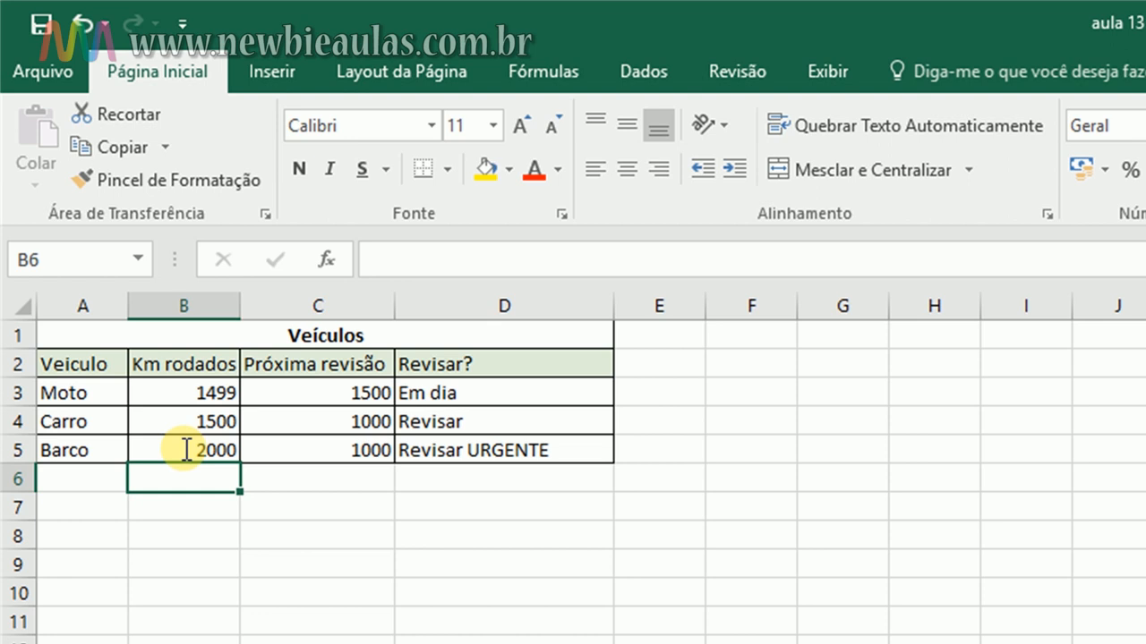
left_click(448, 455)
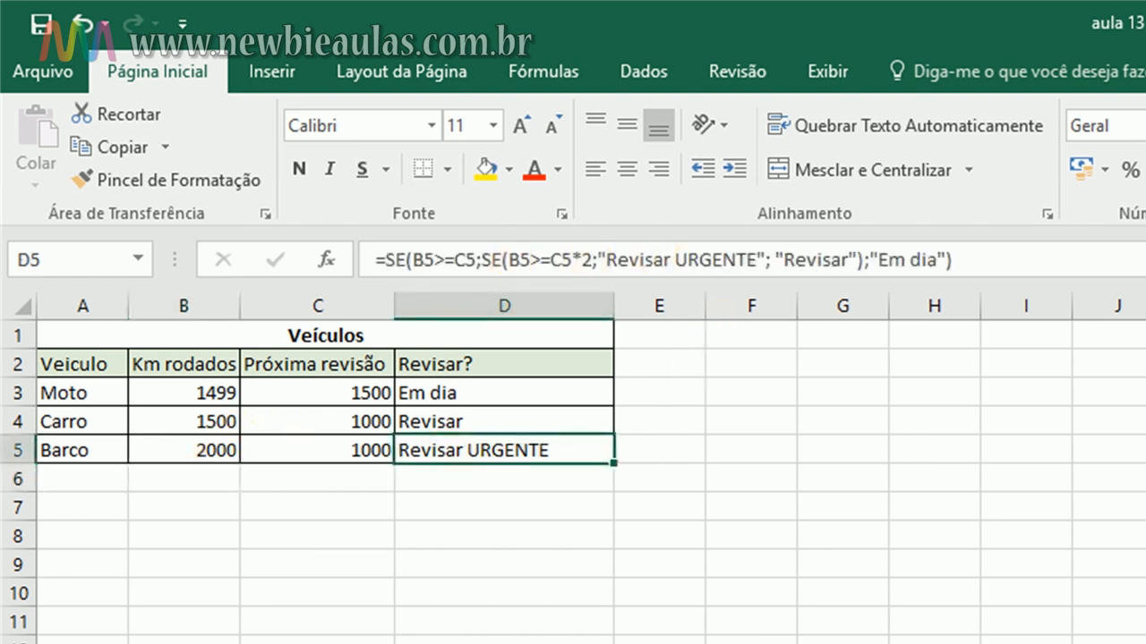